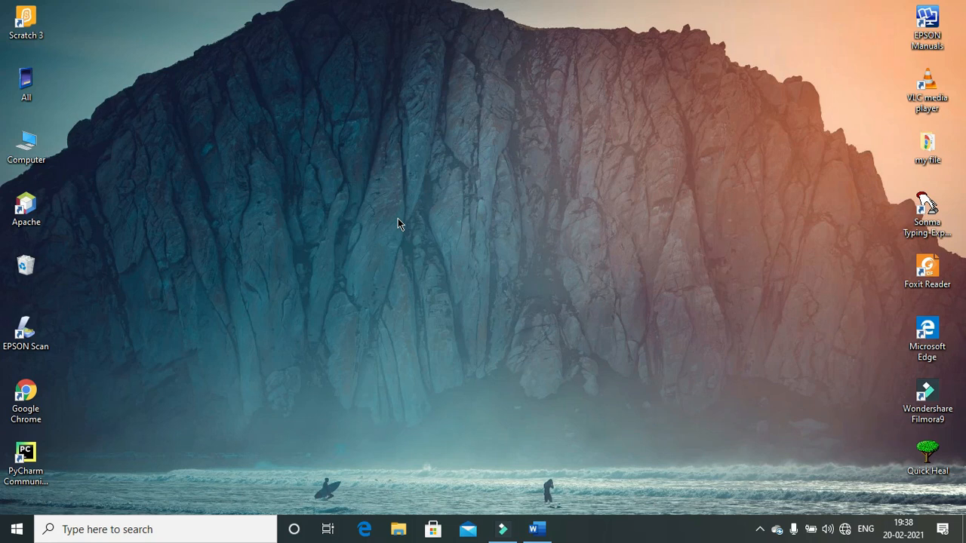
Step: Refresh the desktop and restore the blank Document1 Word window from the taskbar
right_click(454, 274)
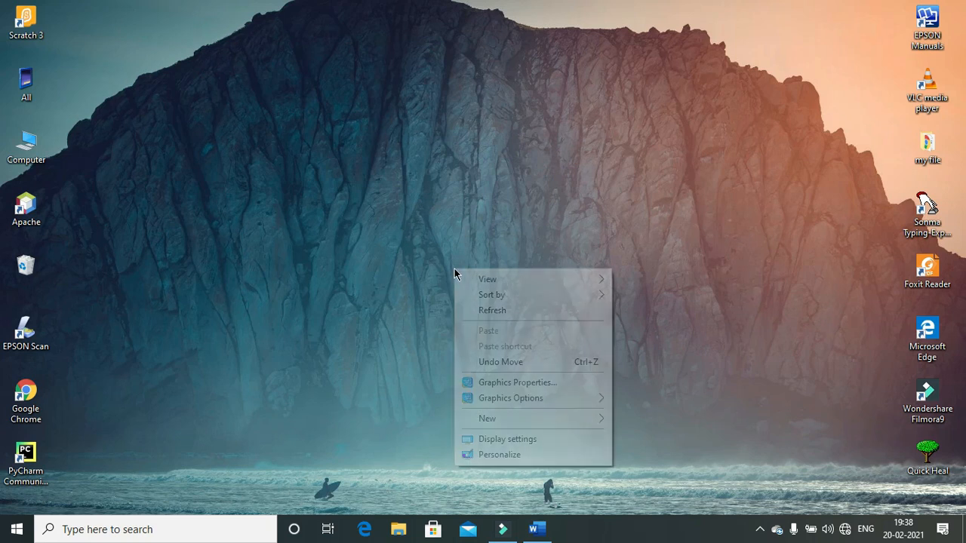
click(496, 311)
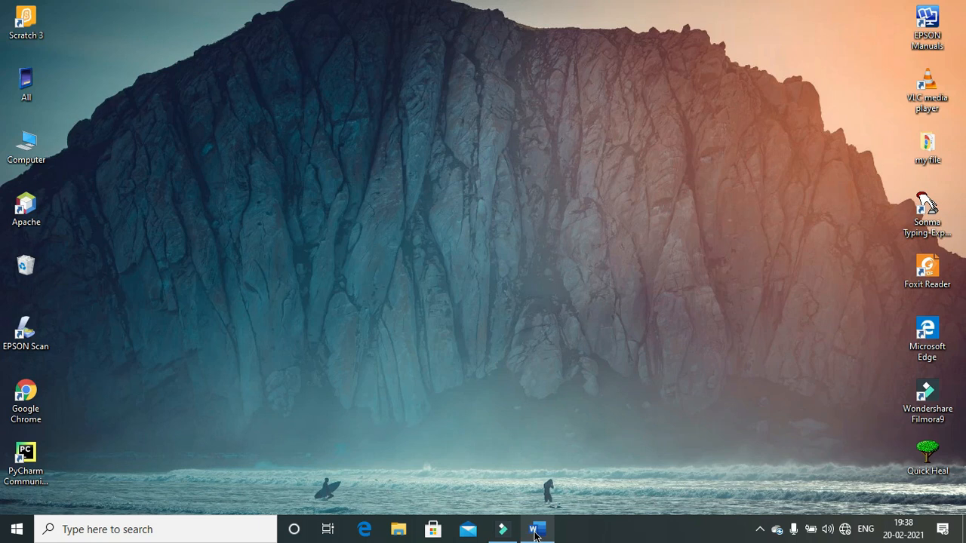
mouse_move(534, 533)
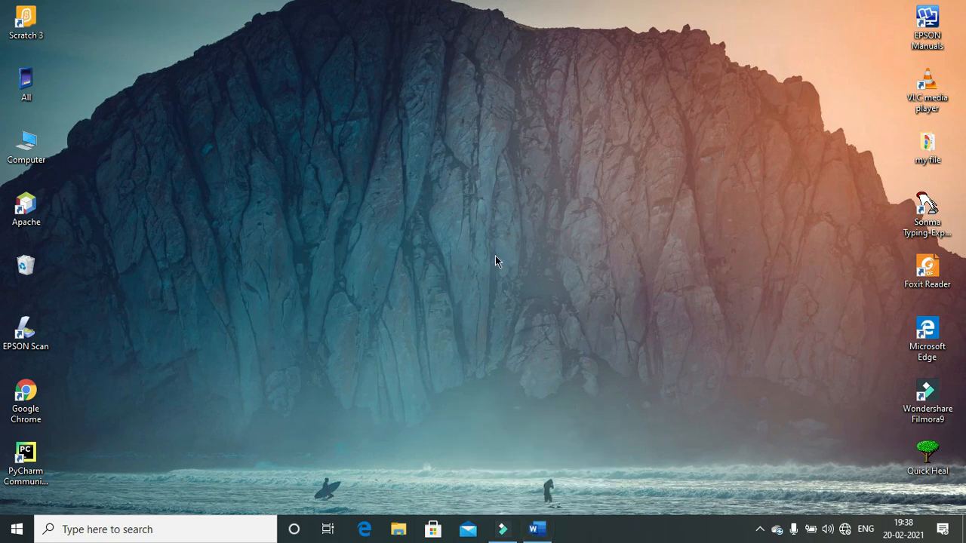
click(537, 530)
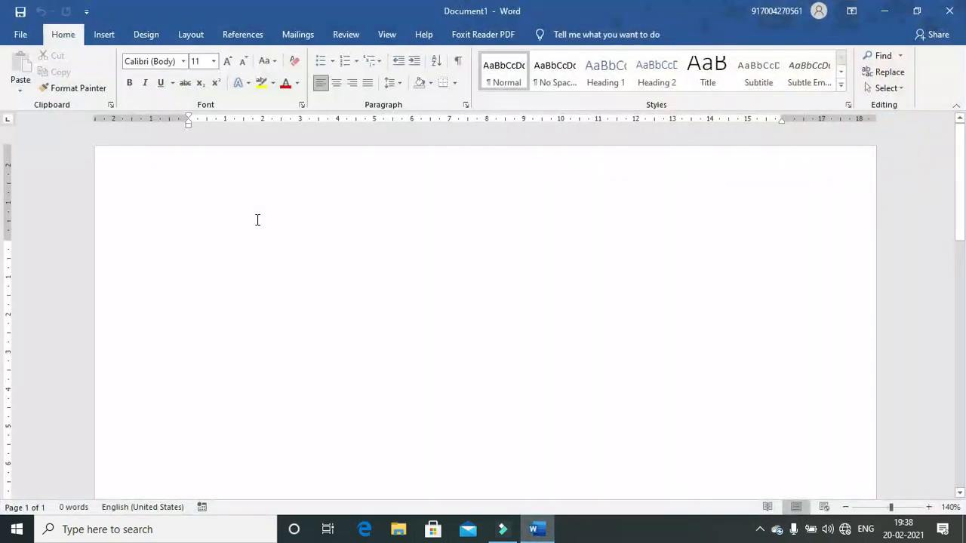
Step: Switch the ribbon to Word's Insert commands
click(101, 34)
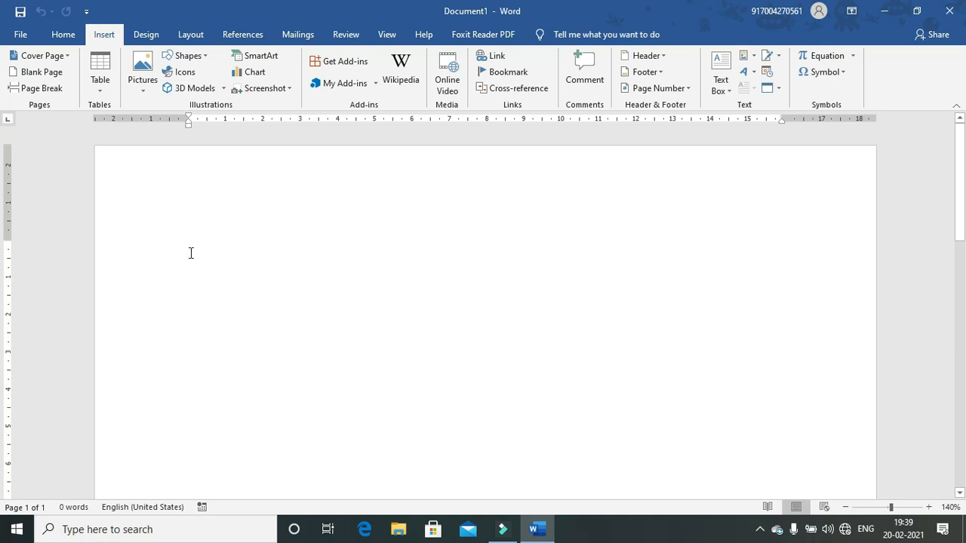
Step: Open the Insert Table dialog and enter 10 rows, keeping 5 columns
click(88, 85)
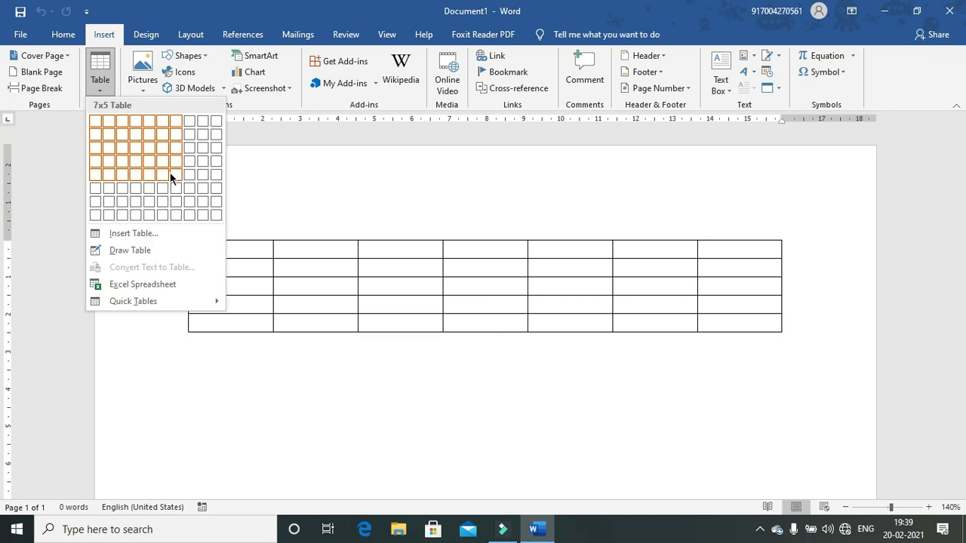
click(120, 236)
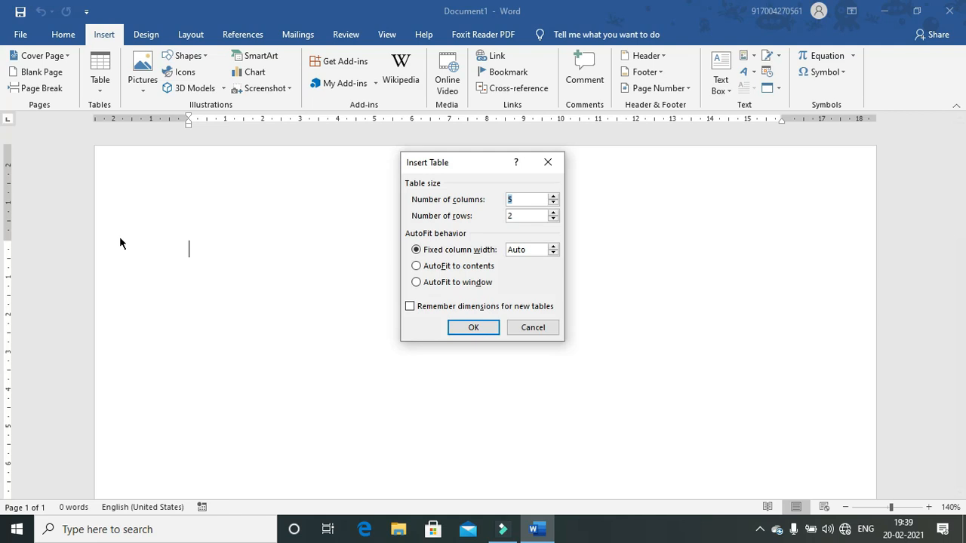
double_click(513, 219)
key(BackSpace)
text(10)
Step: Insert the 5-column, 10-row table and drag its corner handle down for taller rows
click(468, 331)
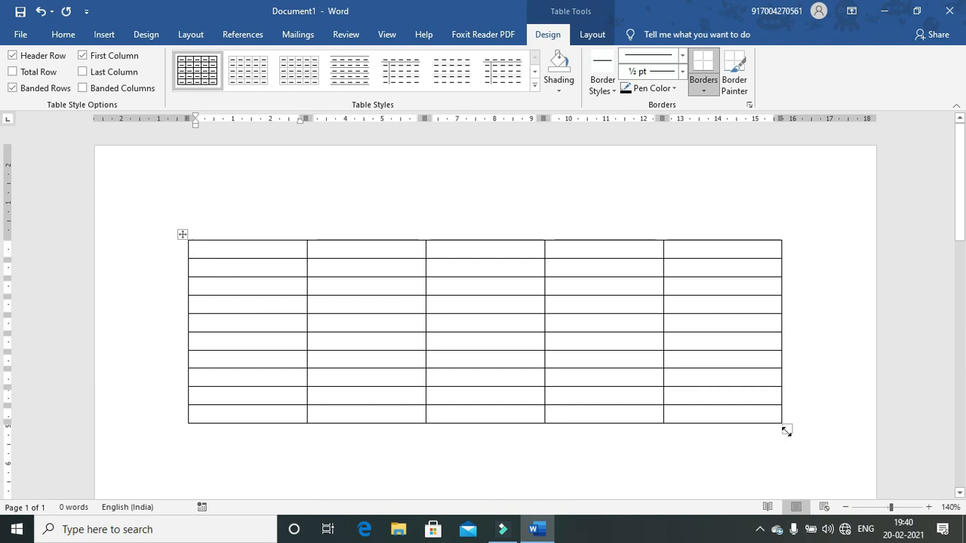
drag(786, 430, 765, 469)
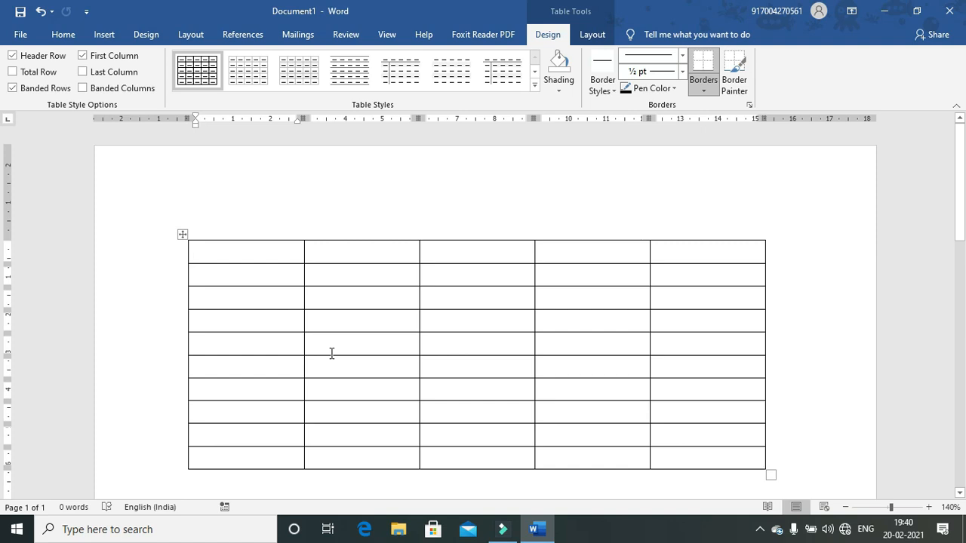
Step: Type the header row: Roll, Name, Address, Pin, Mobile No
text(Roll)
key(Tab)
text(Name)
key(Tab)
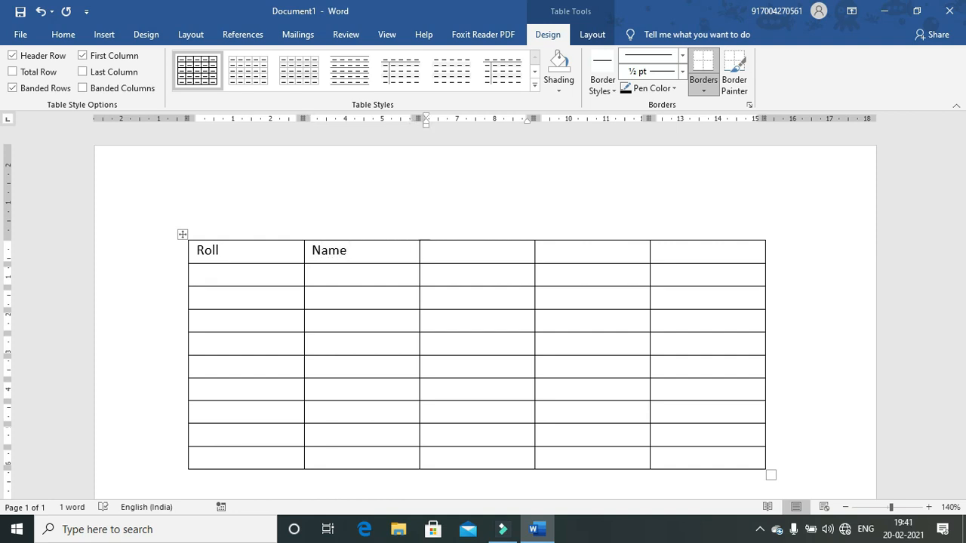
text(Address)
key(Tab)
text(Mo)
key(BackSpace)
key(BackSpace)
text(Pin)
key(Tab)
text(Mo)
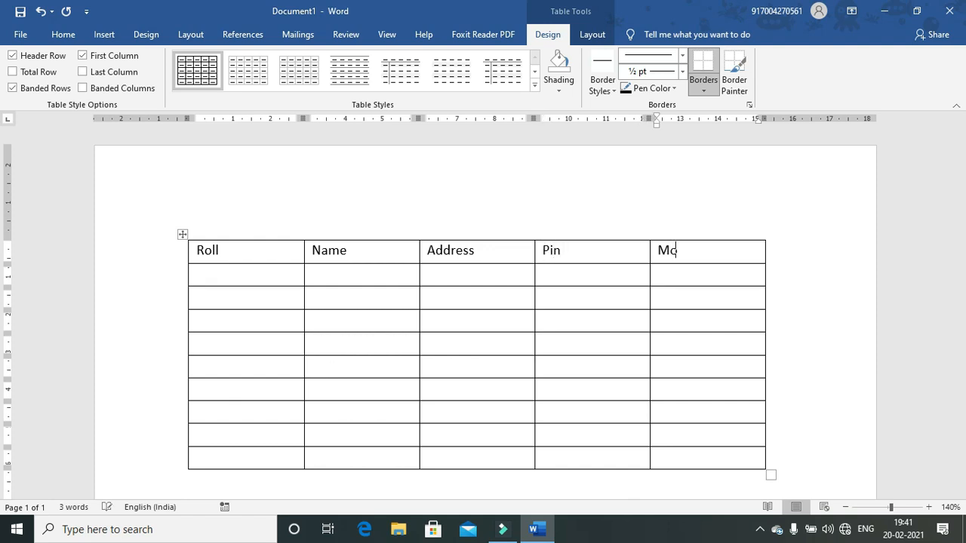
text(bile No)
Step: Fill the second row with roll 01 and the first student's name, address, pin and mobile number
click(215, 276)
text(01)
key(Tab)
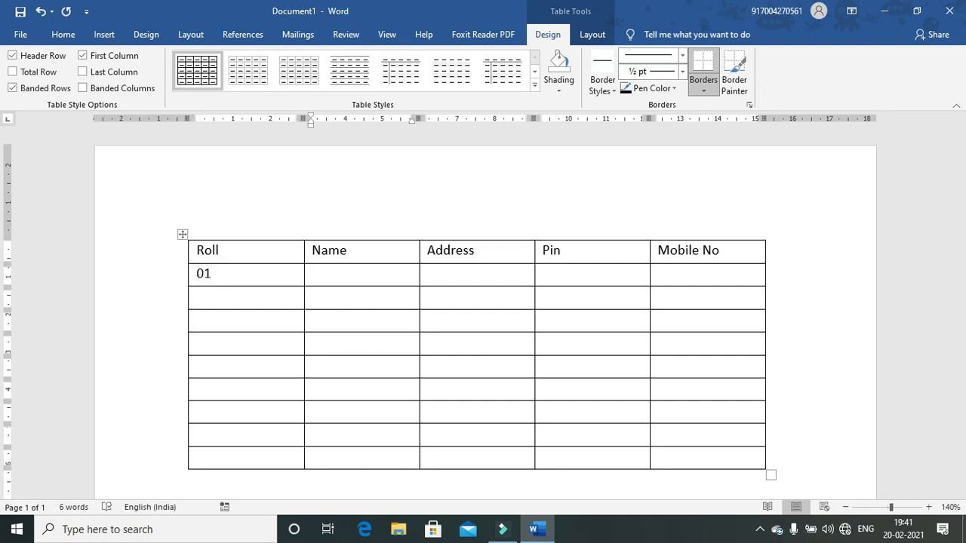
text(Deepak)
key(Tab)
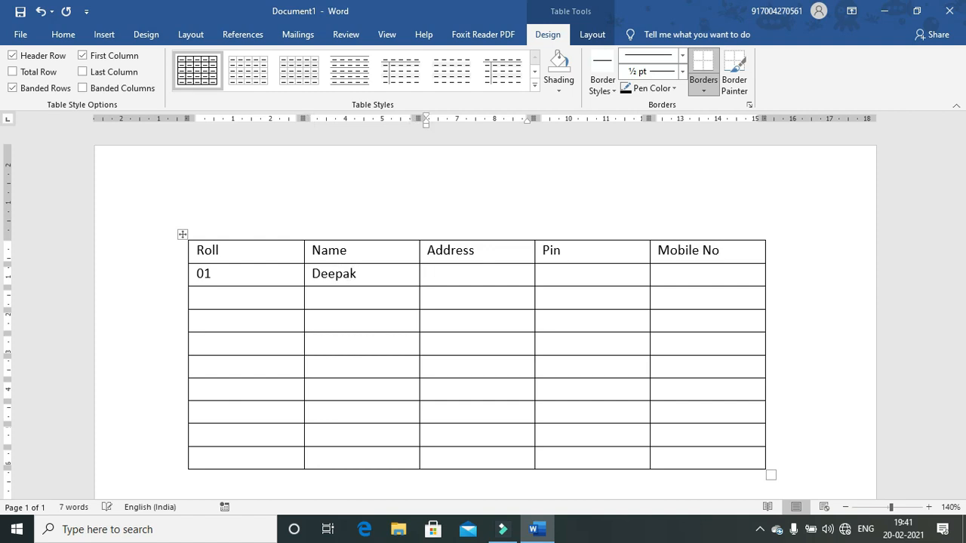
text(Chapra)
key(Tab)
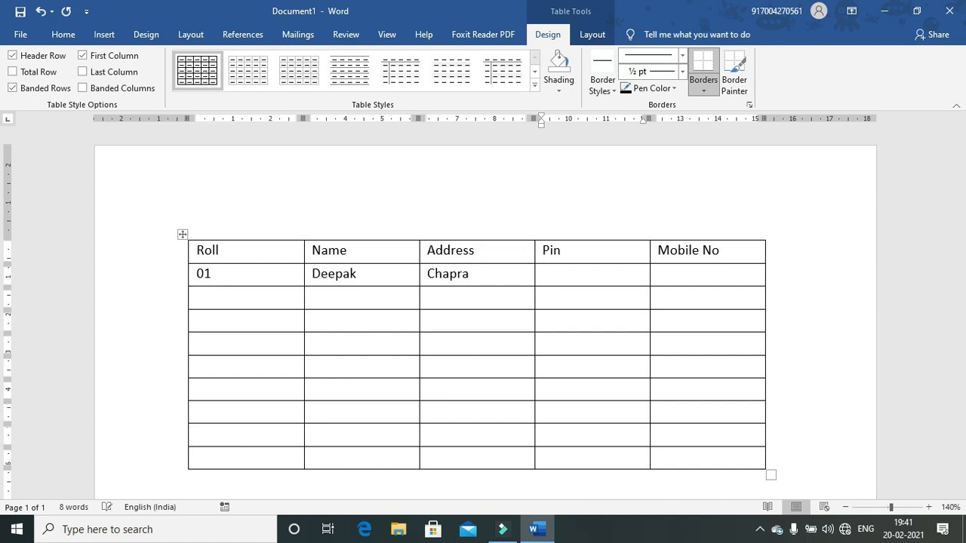
text(841301)
key(Tab)
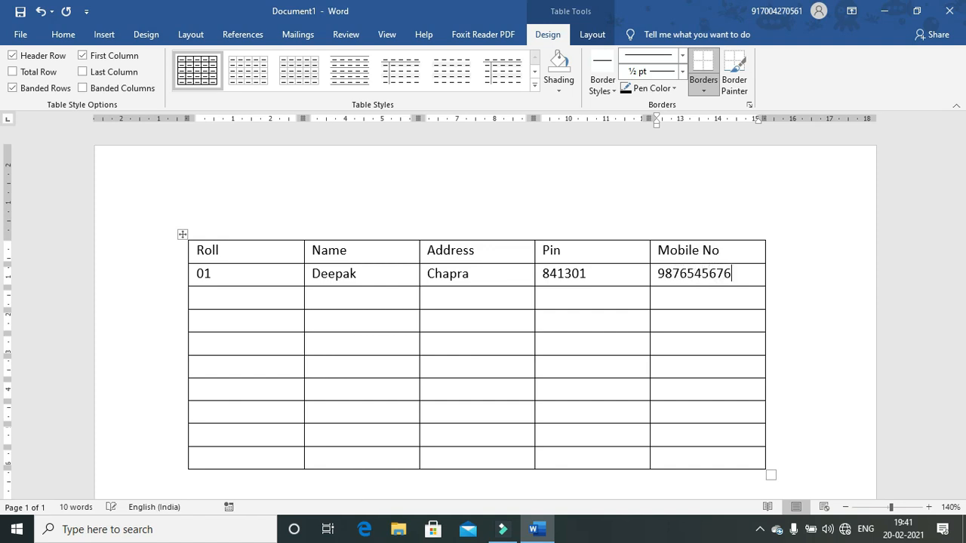
key(Tab)
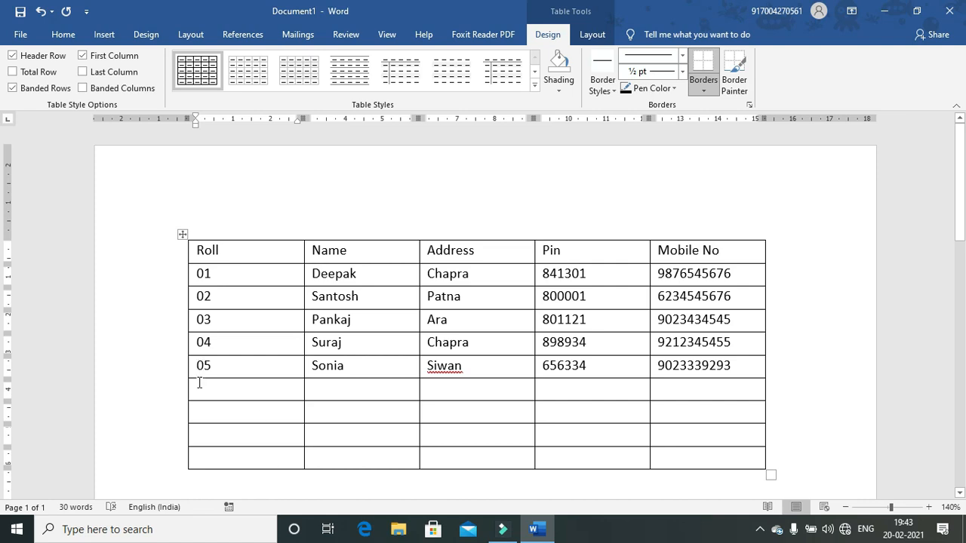
Step: Erase the four empty trailing rows with the Table Layout Eraser, leaving five student records
mouse_move(200, 385)
mouse_down()
mouse_move(302, 425)
mouse_move(558, 453)
mouse_move(638, 432)
mouse_move(777, 461)
mouse_move(792, 490)
mouse_move(752, 466)
mouse_up()
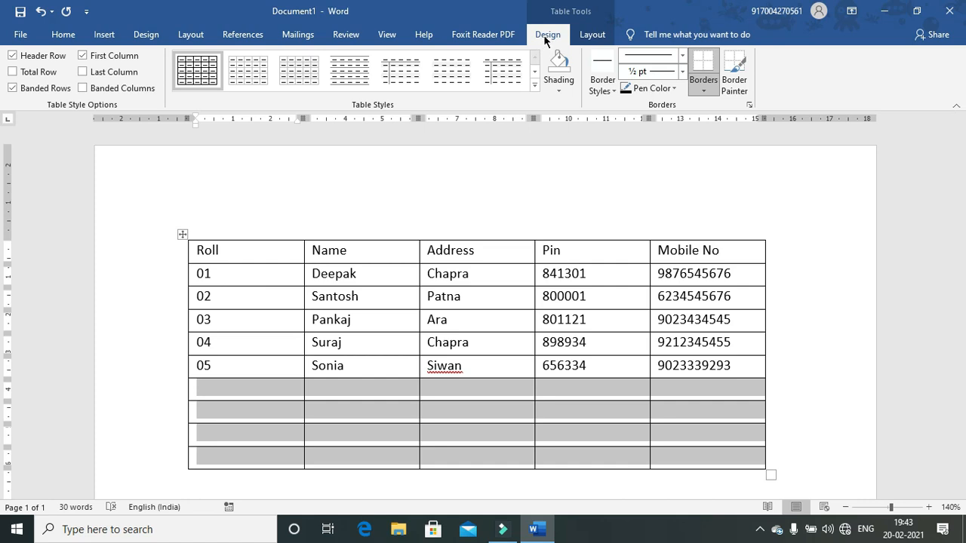
click(592, 34)
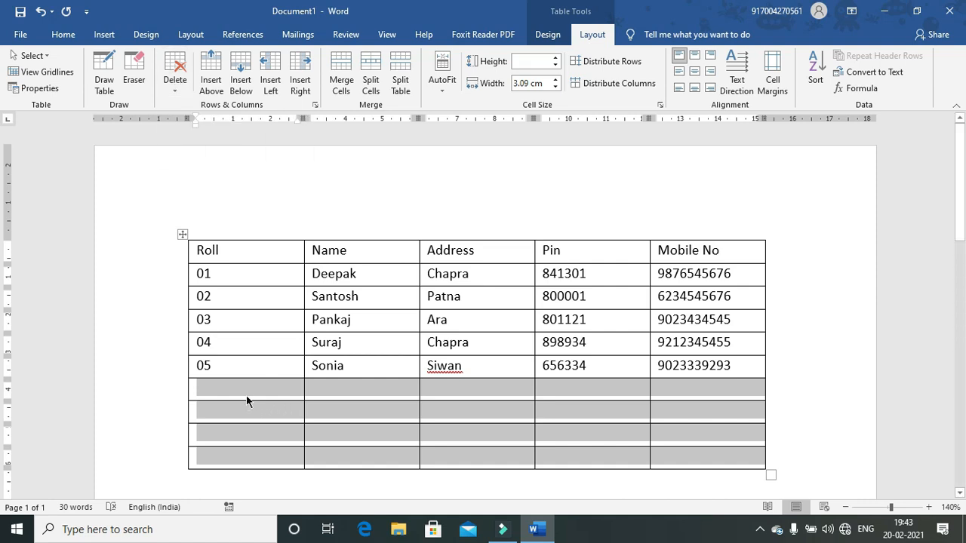
right_click(360, 438)
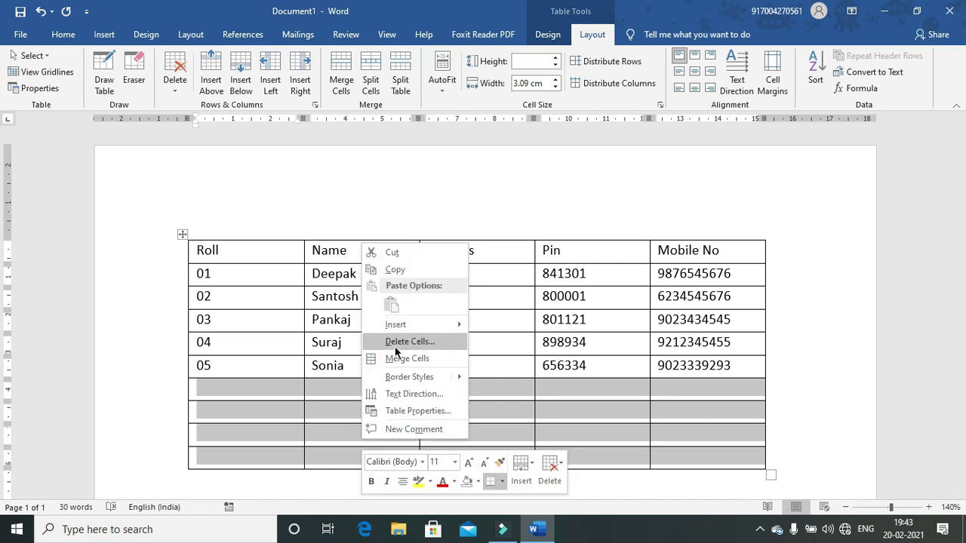
click(174, 75)
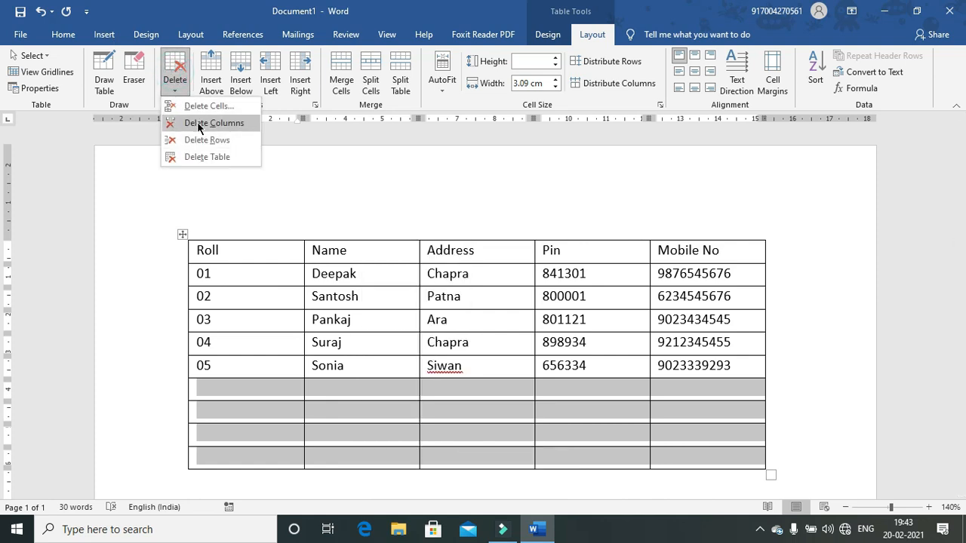
click(251, 428)
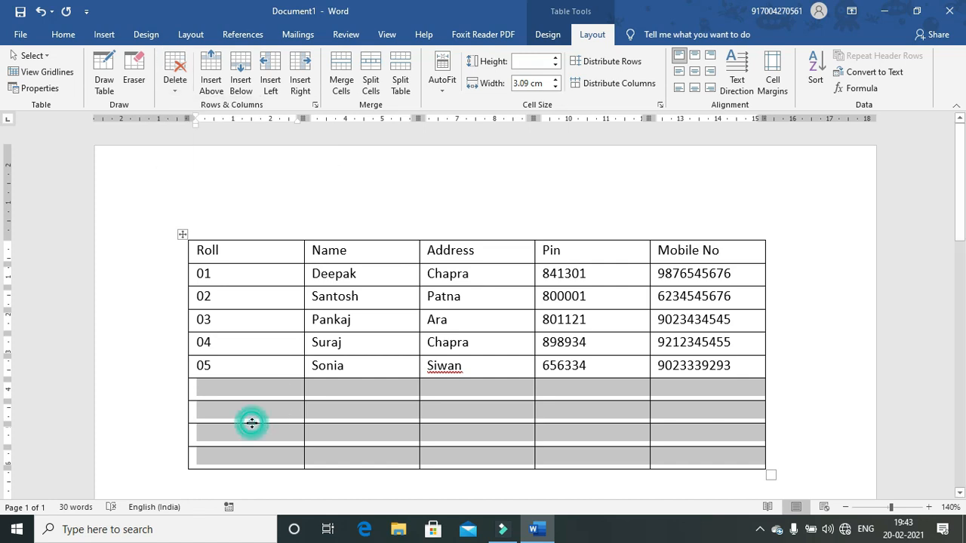
click(137, 74)
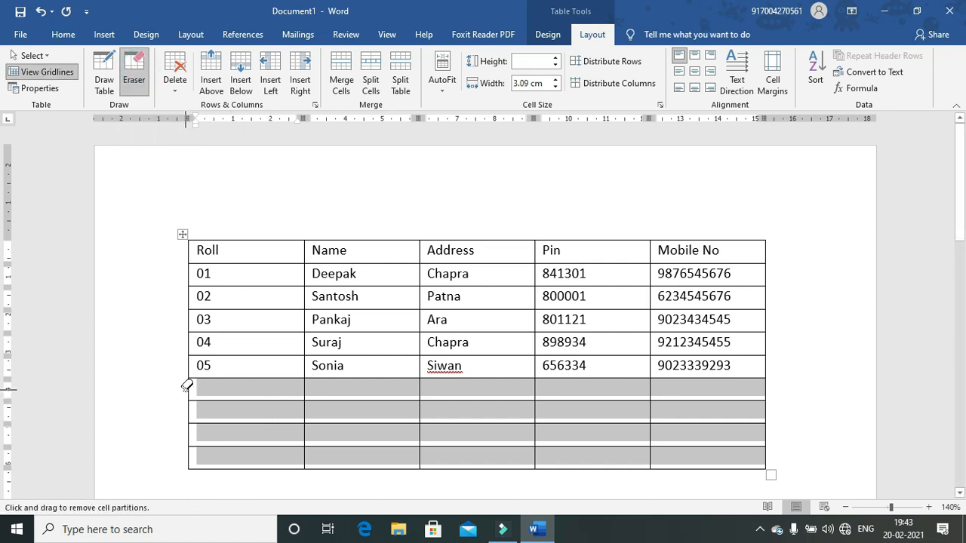
mouse_move(187, 387)
mouse_down()
mouse_move(494, 491)
mouse_move(663, 425)
mouse_move(770, 429)
mouse_move(765, 437)
mouse_up()
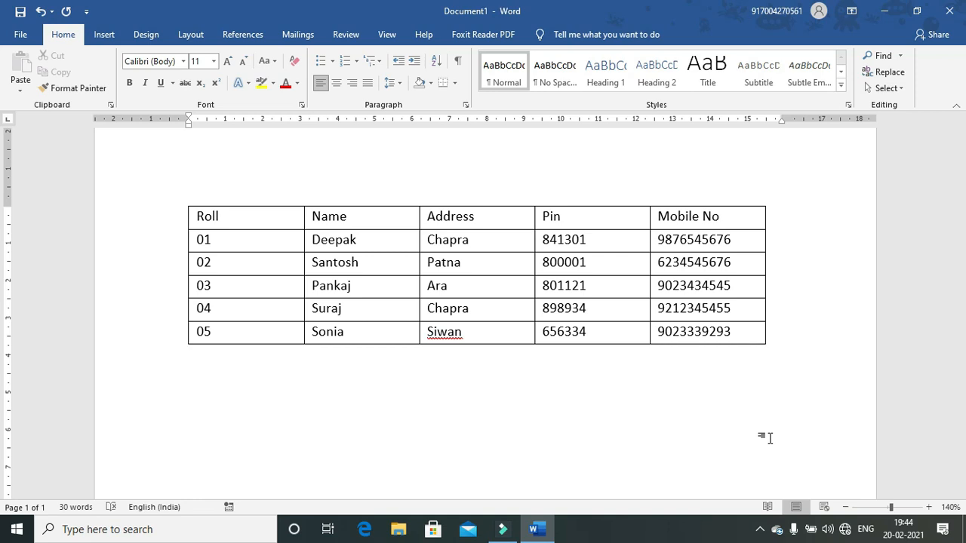
Step: Make the header row taller and centre its headings horizontally and vertically
click(236, 253)
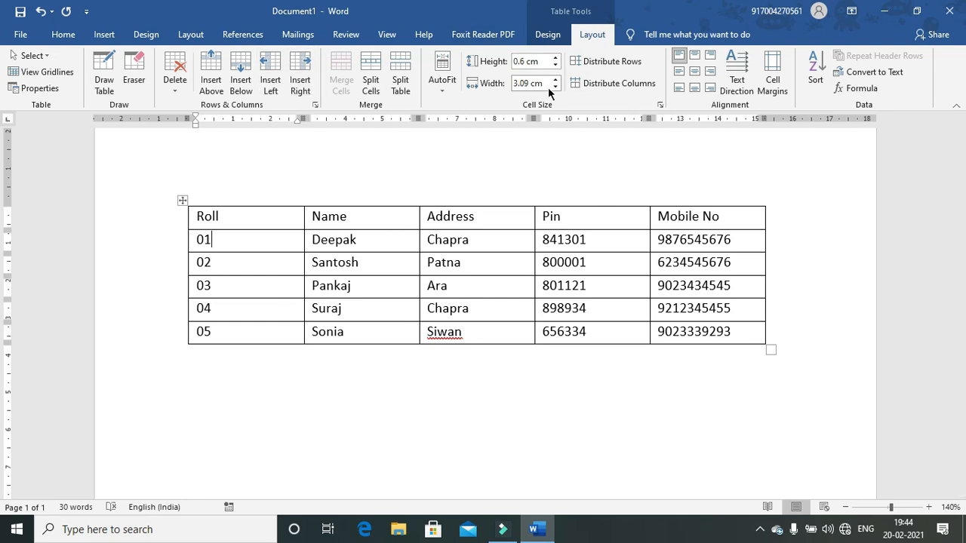
mouse_move(198, 220)
mouse_down()
mouse_move(537, 200)
mouse_move(695, 228)
mouse_up()
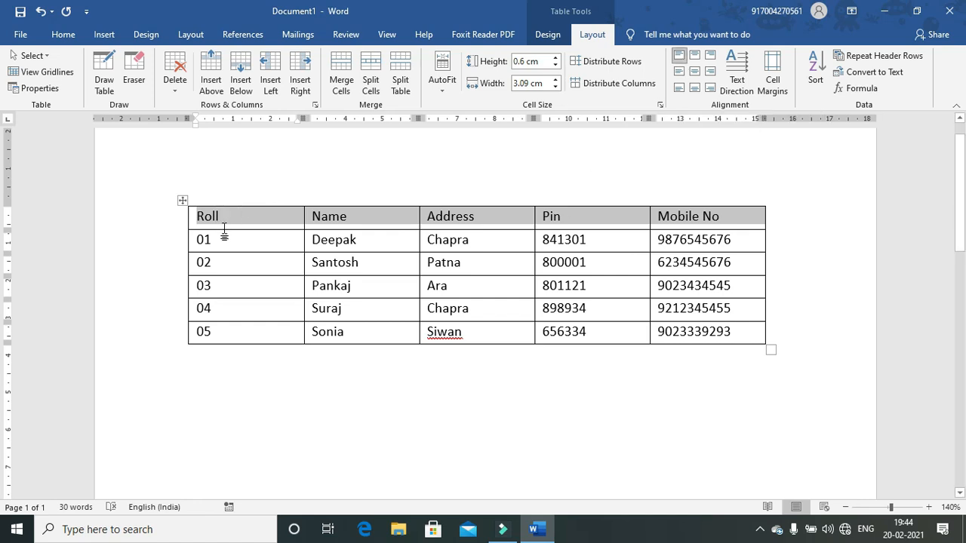
drag(224, 229, 226, 240)
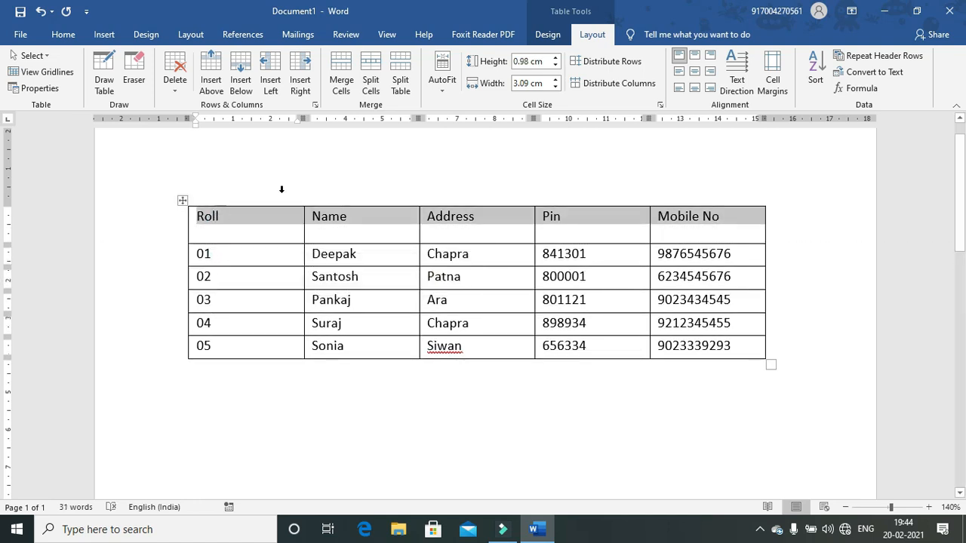
click(696, 54)
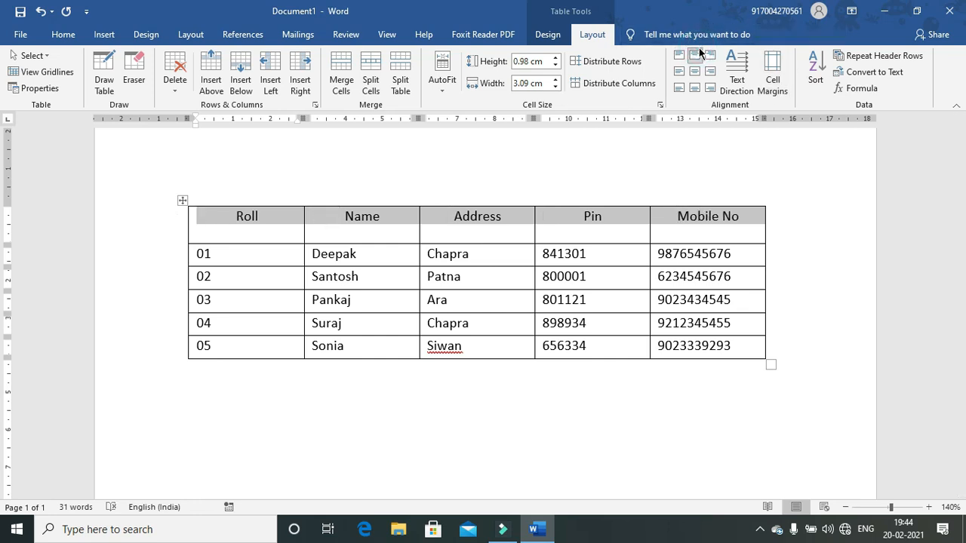
click(695, 69)
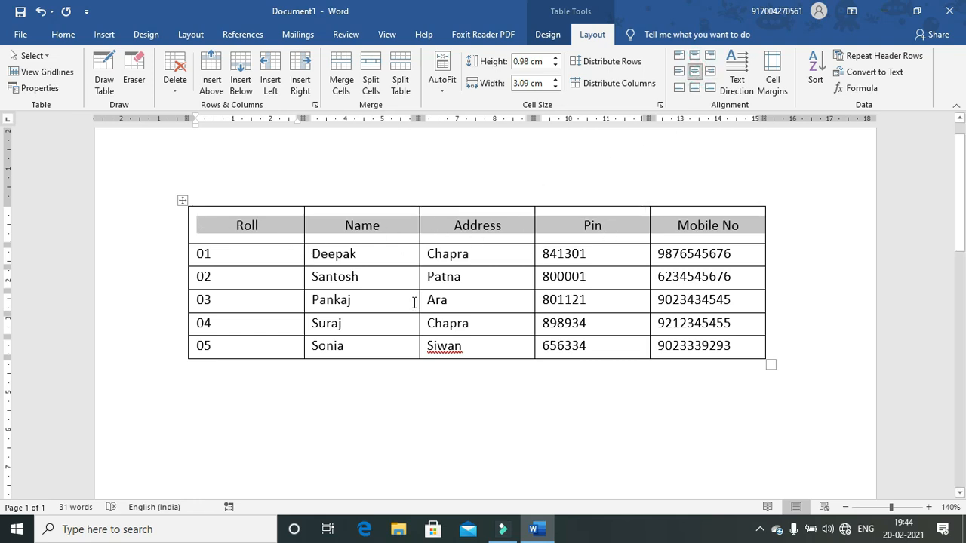
click(396, 274)
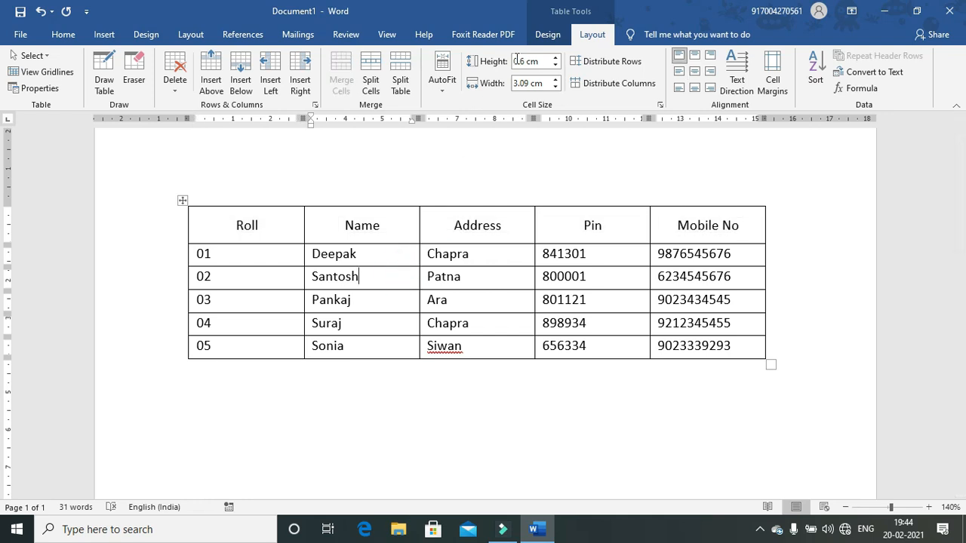
click(556, 34)
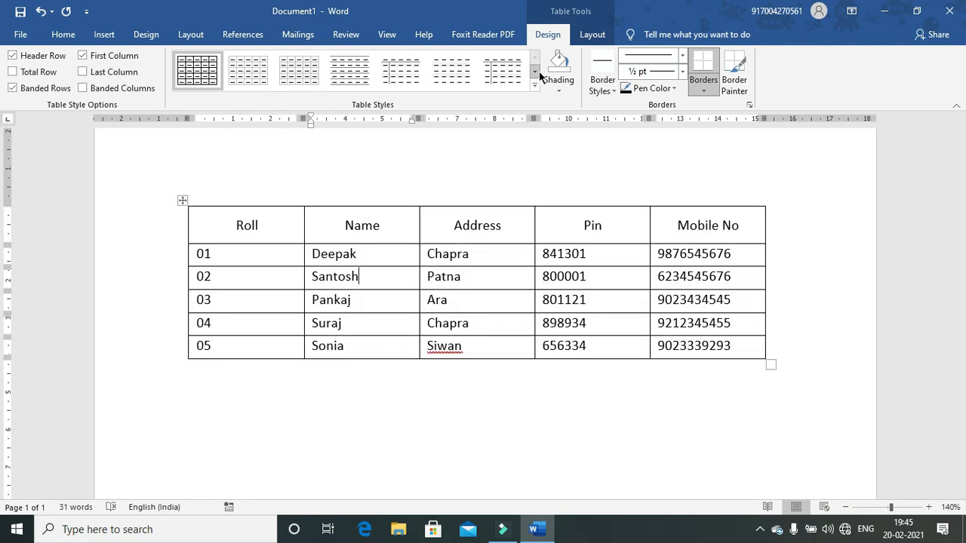
click(537, 72)
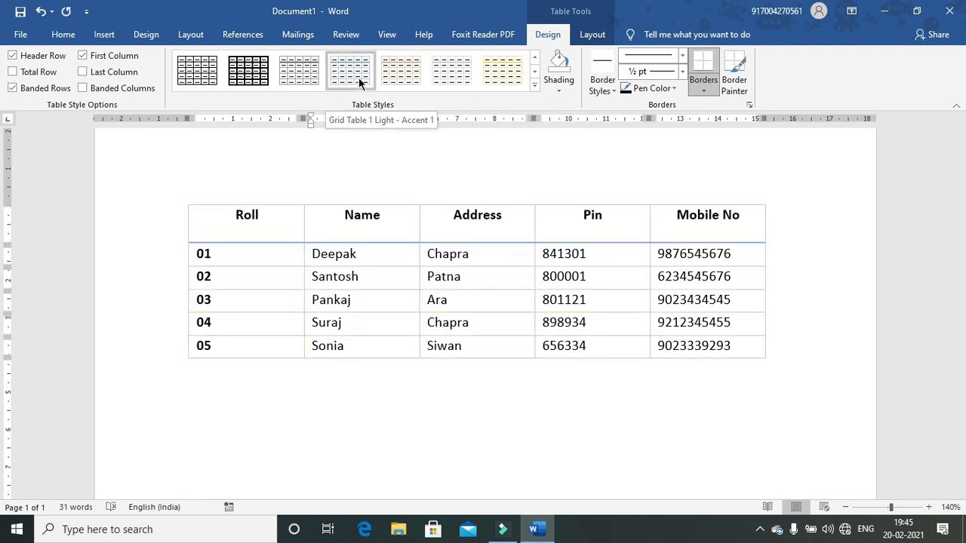
click(537, 73)
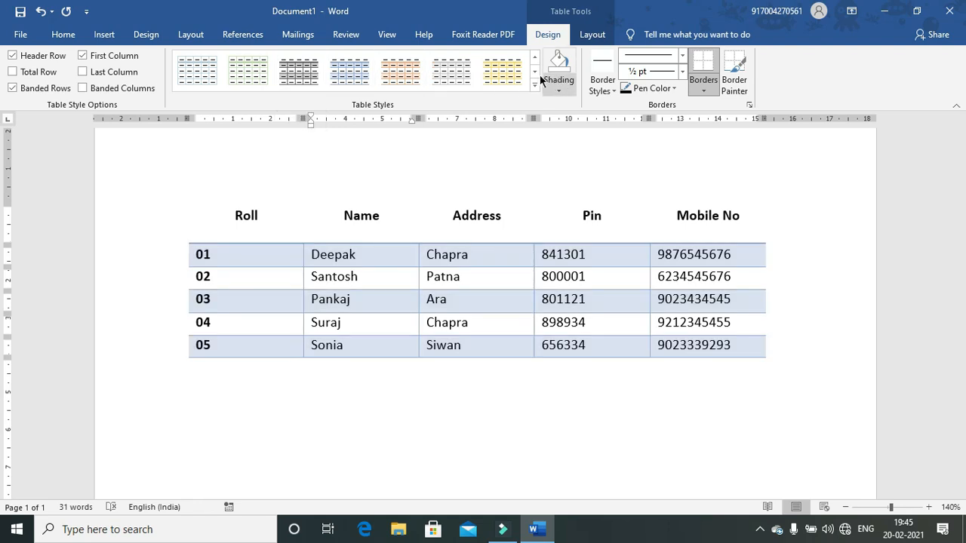
click(535, 73)
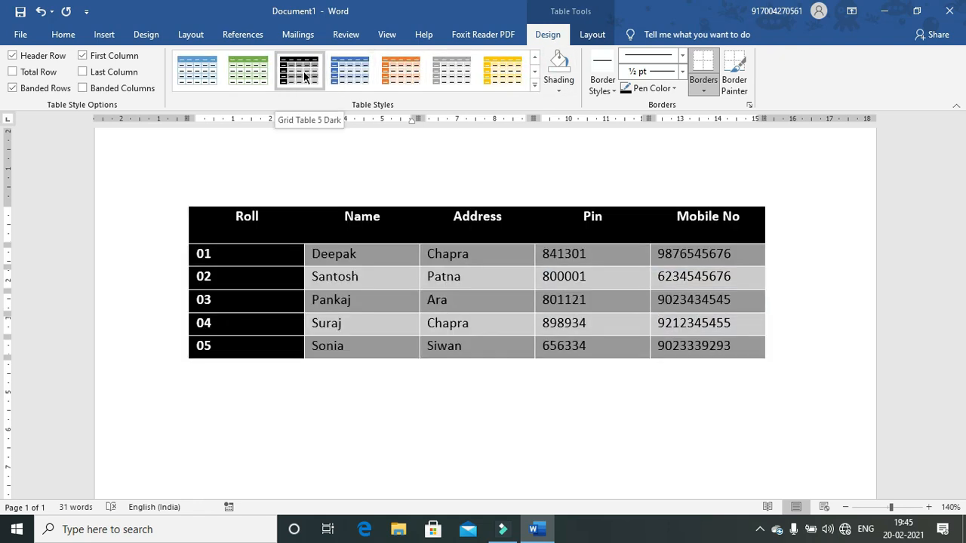
click(234, 71)
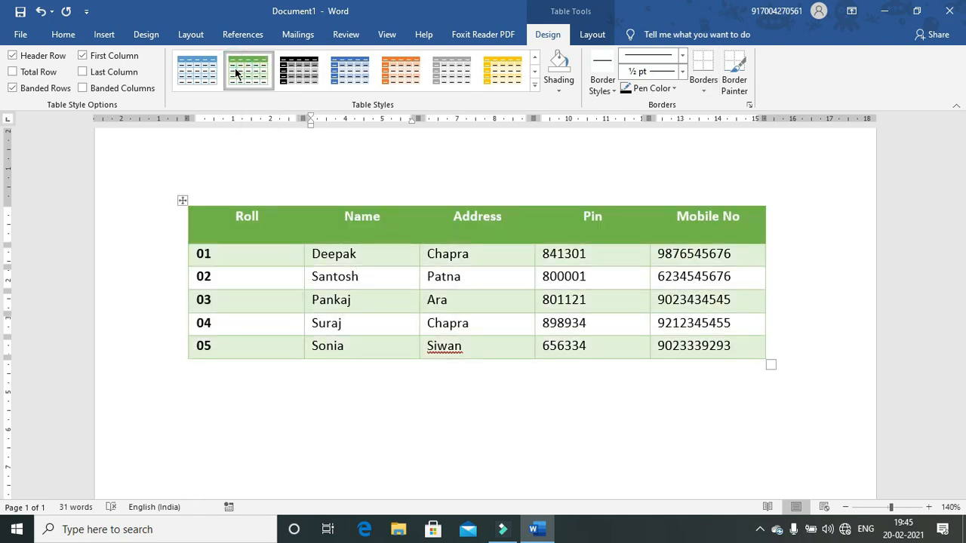
key(ctrl+z)
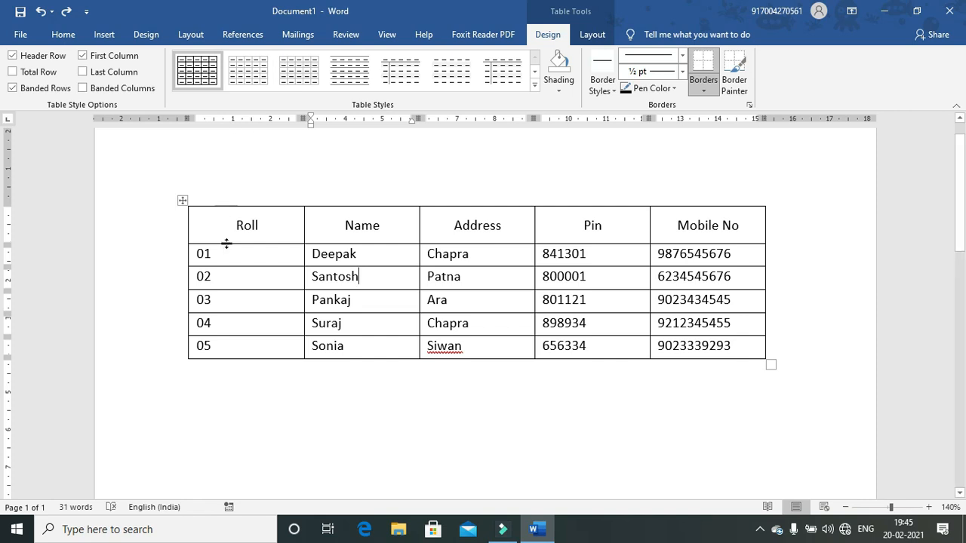
drag(226, 225, 709, 236)
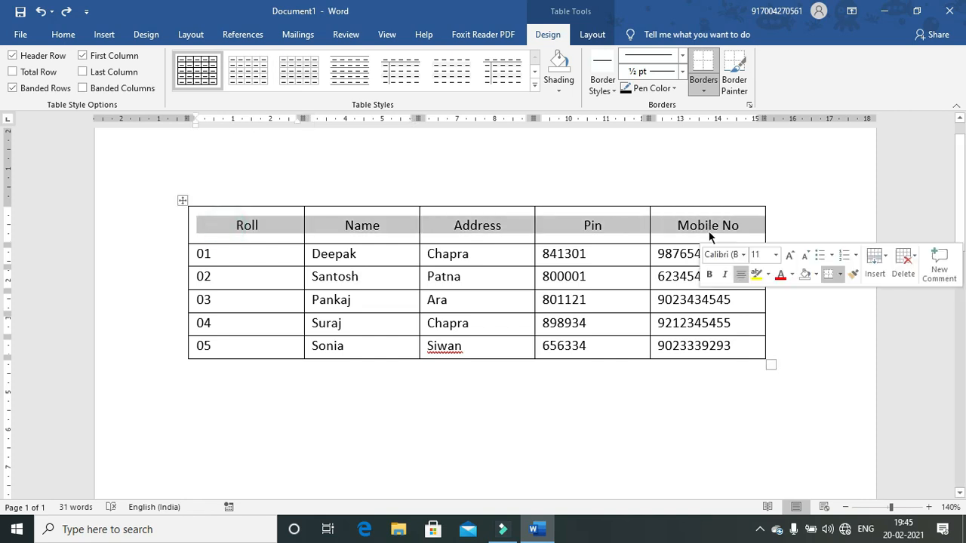
Step: Give the header row a dark shading fill
click(567, 92)
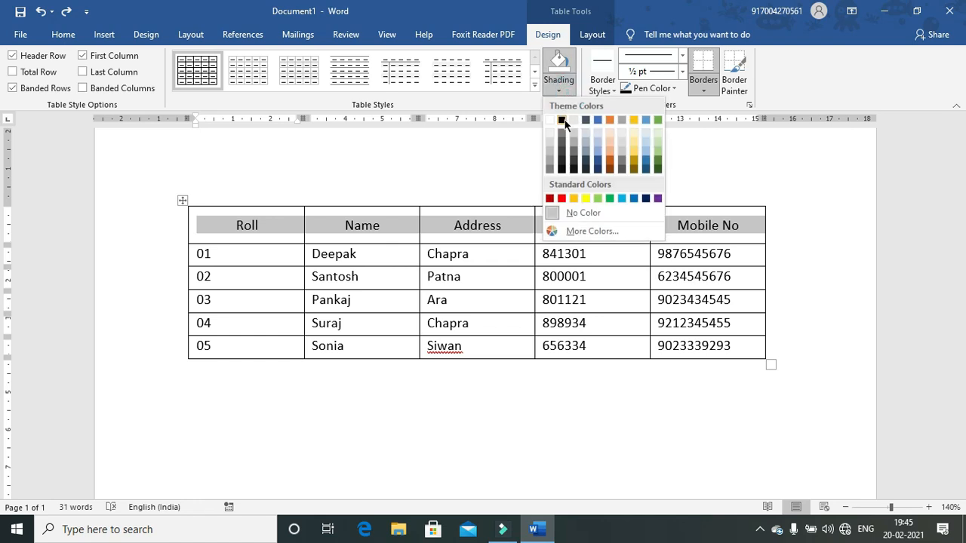
click(587, 170)
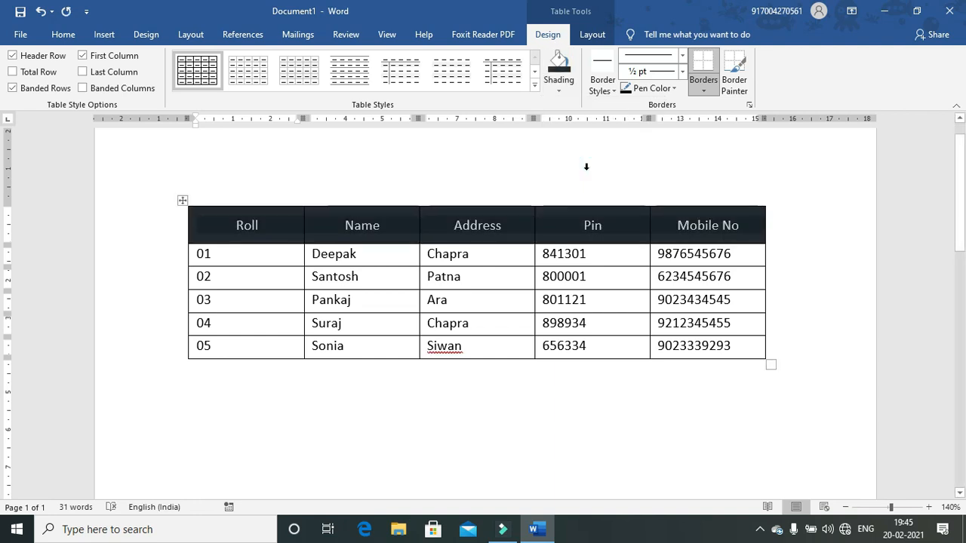
click(543, 304)
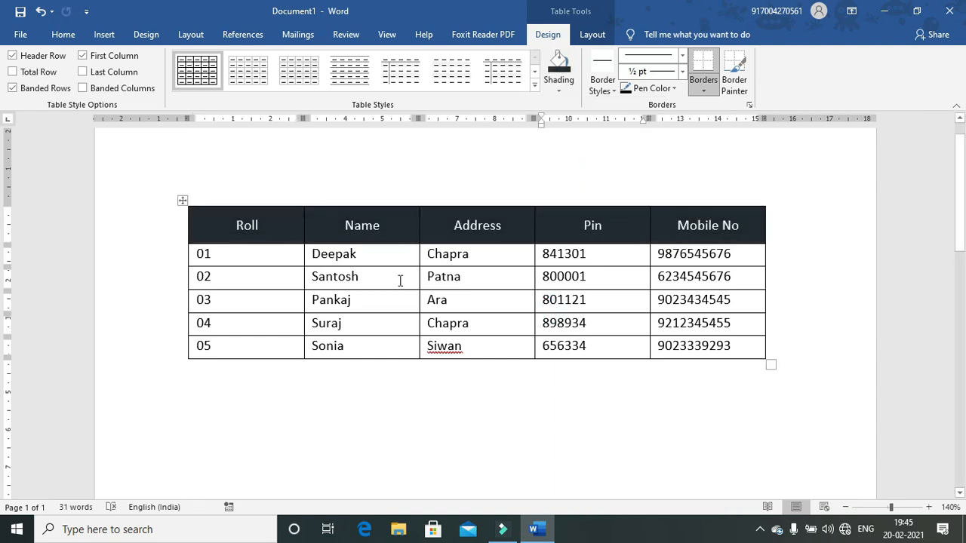
Step: Shade the five student data rows light grey from Table Design Shading
drag(205, 256, 687, 360)
click(687, 360)
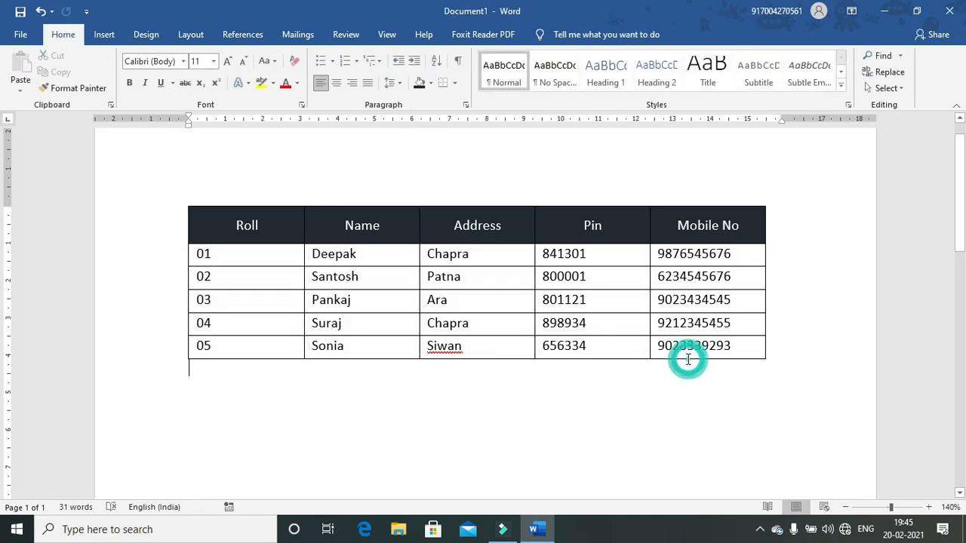
drag(204, 254, 724, 351)
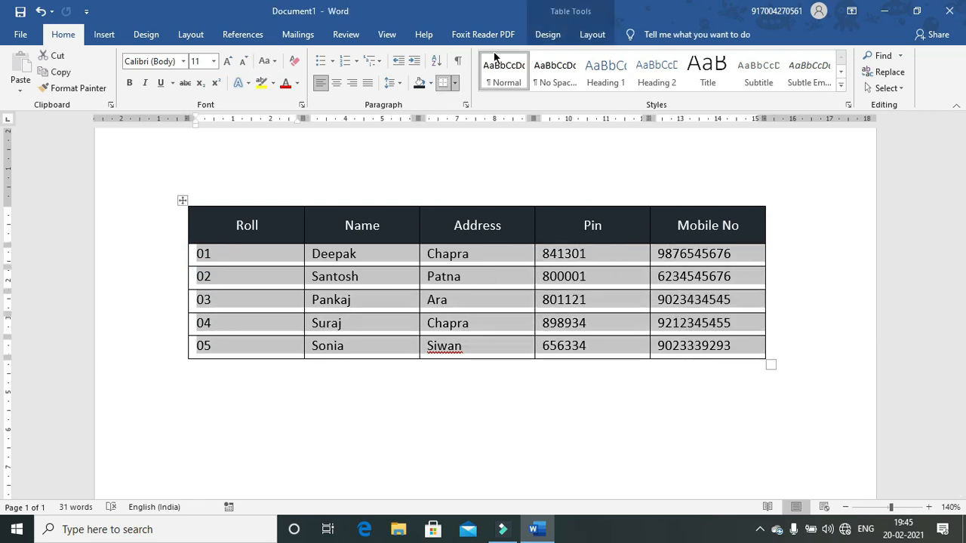
click(555, 35)
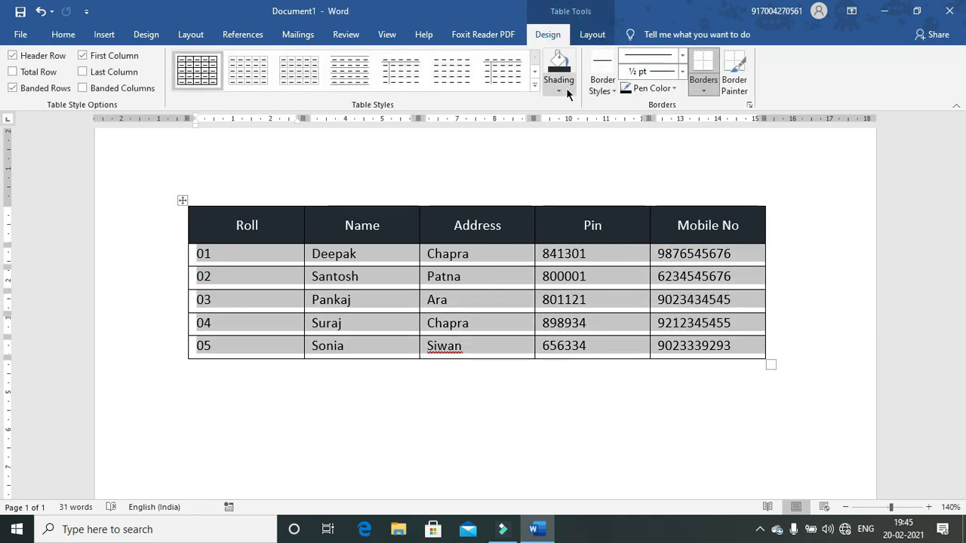
click(559, 88)
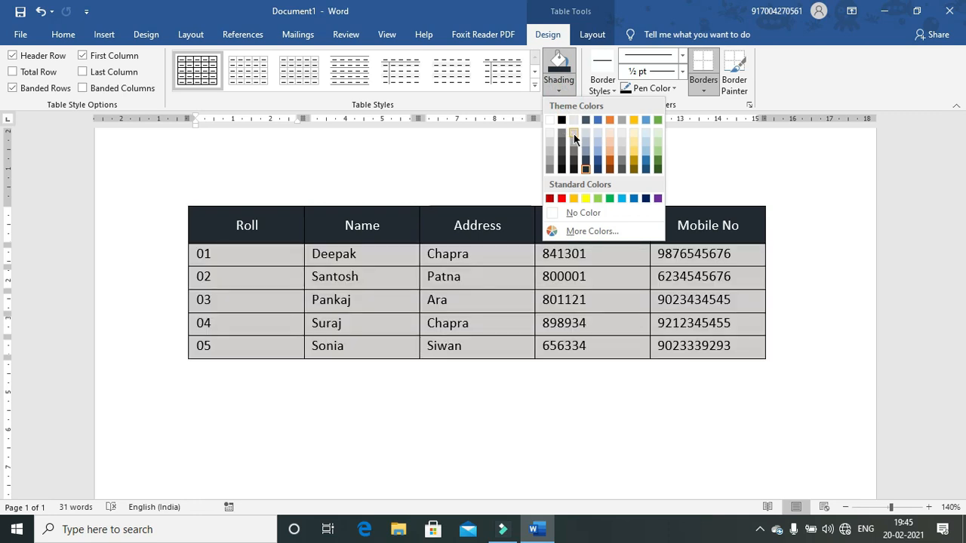
click(573, 133)
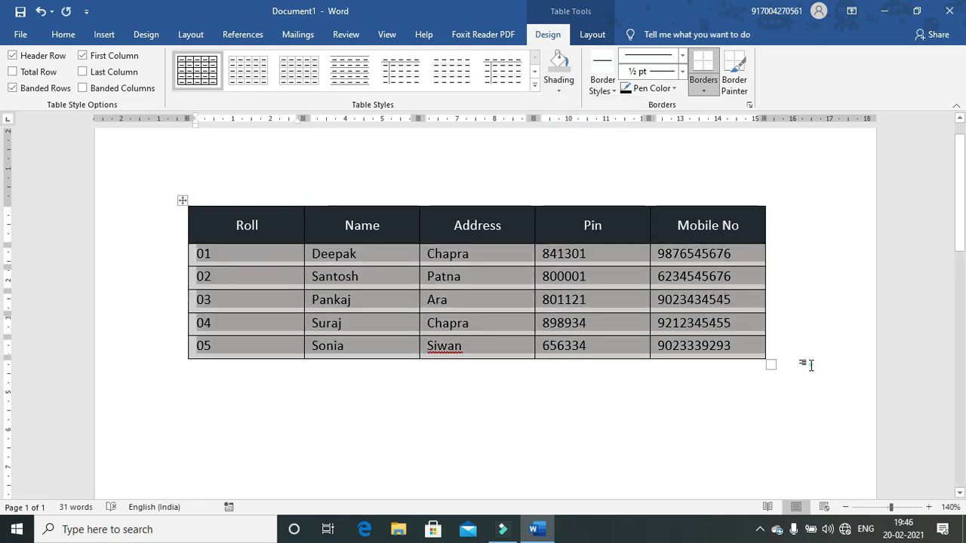
click(808, 366)
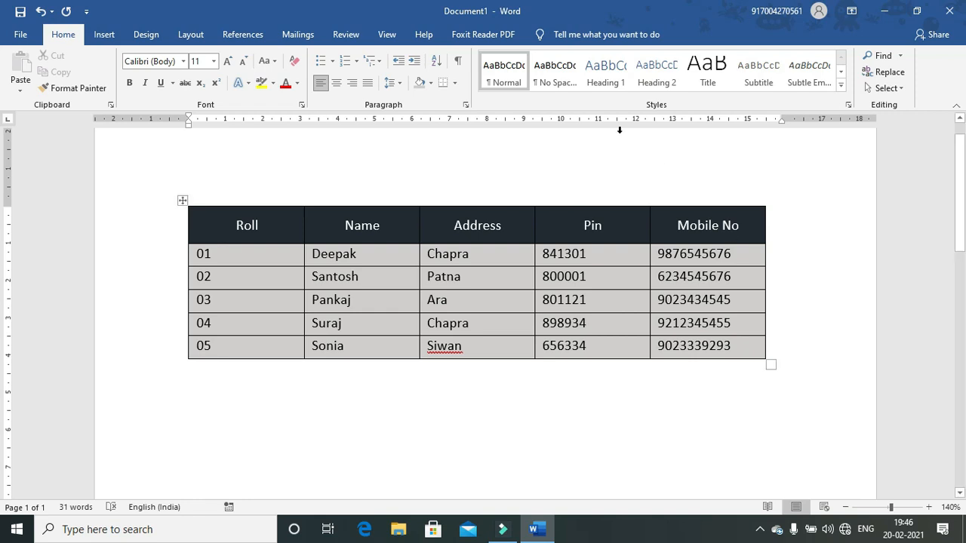
Step: Turn on Draw Table from the Insert table menu and scroll below the student table
click(105, 35)
click(108, 83)
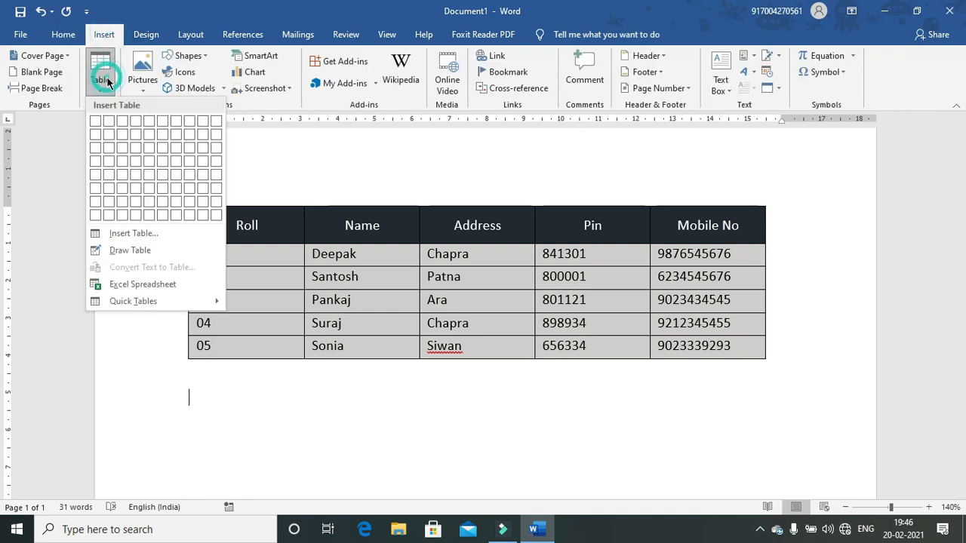
click(120, 254)
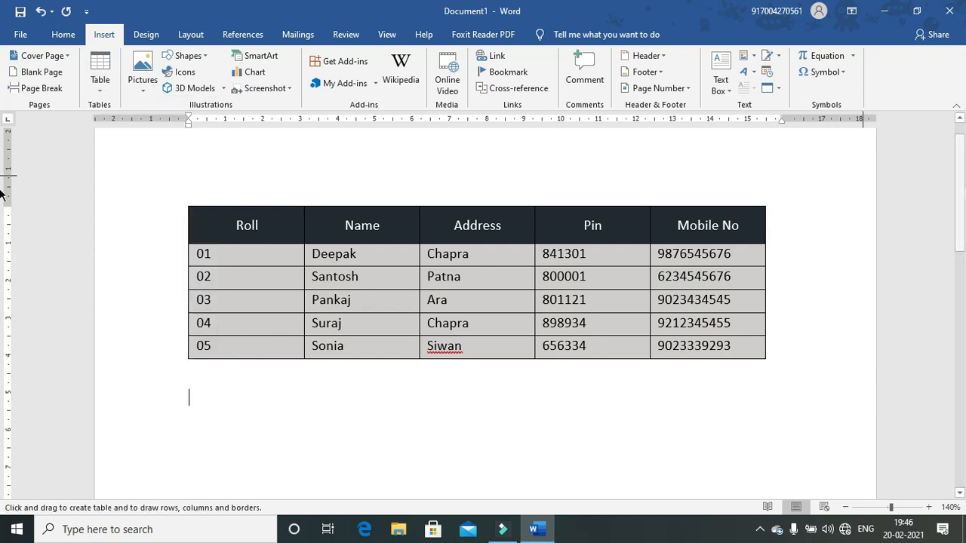
scroll(4, 242, down, 3)
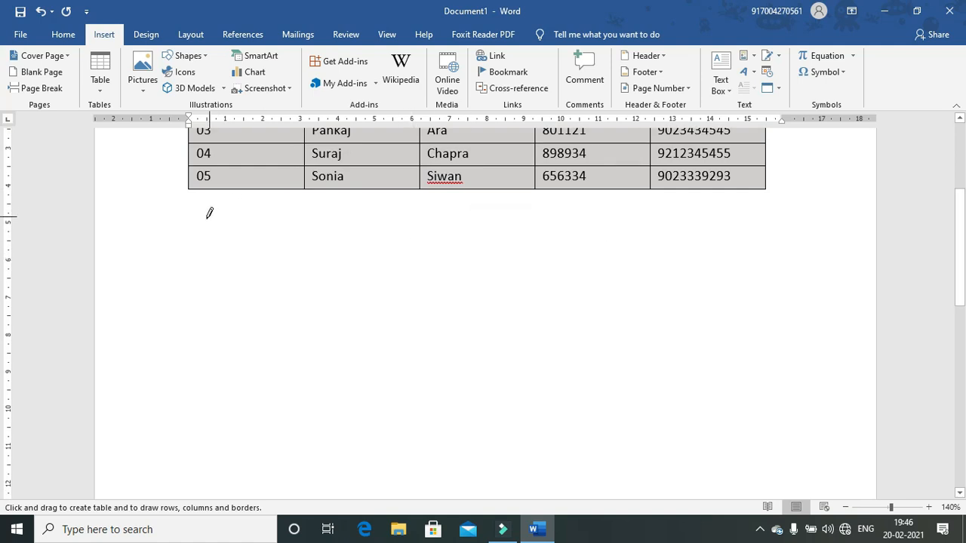
Step: Draw the new table's outline and two horizontal lines making three rows
mouse_move(192, 227)
mouse_down()
mouse_move(289, 264)
mouse_move(486, 295)
mouse_move(692, 379)
mouse_move(769, 434)
mouse_move(770, 426)
mouse_up()
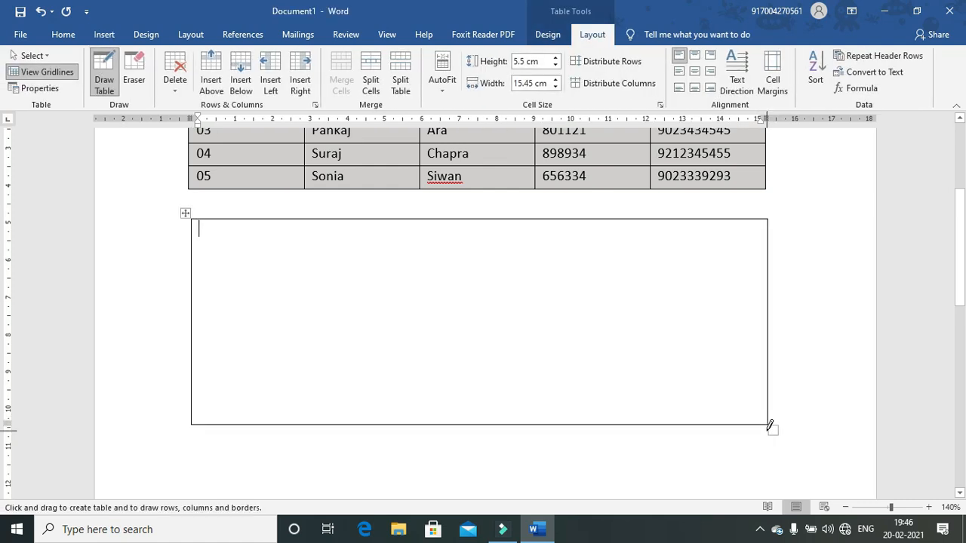
click(191, 248)
drag(487, 257, 672, 244)
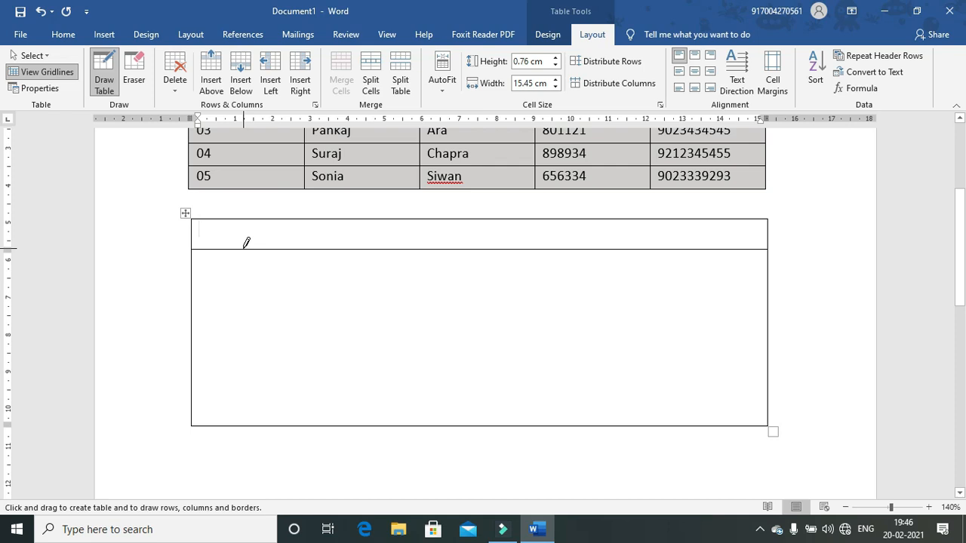
click(193, 278)
drag(192, 278, 459, 259)
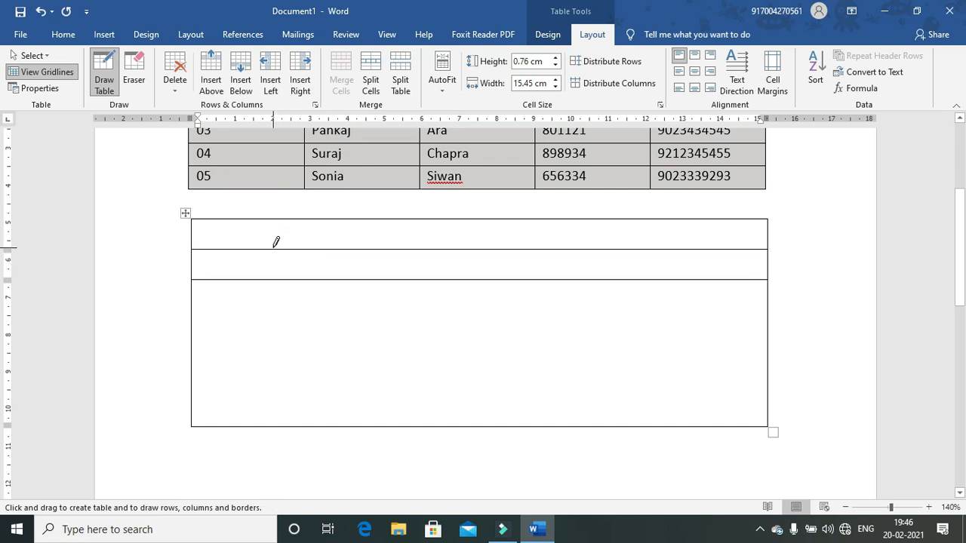
Step: Draw four vertical lines to make five columns, undoing one stray line
mouse_move(268, 249)
mouse_down()
mouse_move(264, 375)
mouse_move(273, 308)
mouse_move(274, 325)
mouse_up()
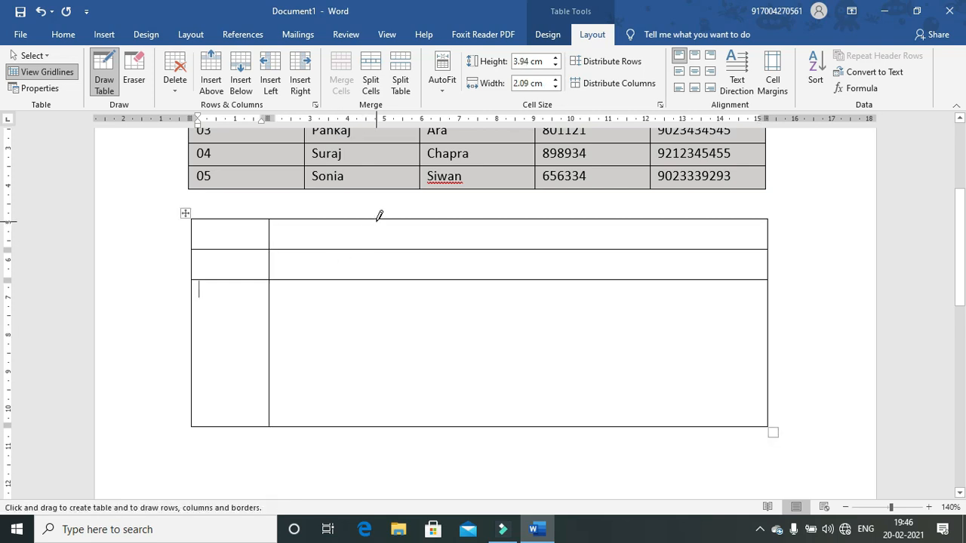
drag(377, 217, 375, 323)
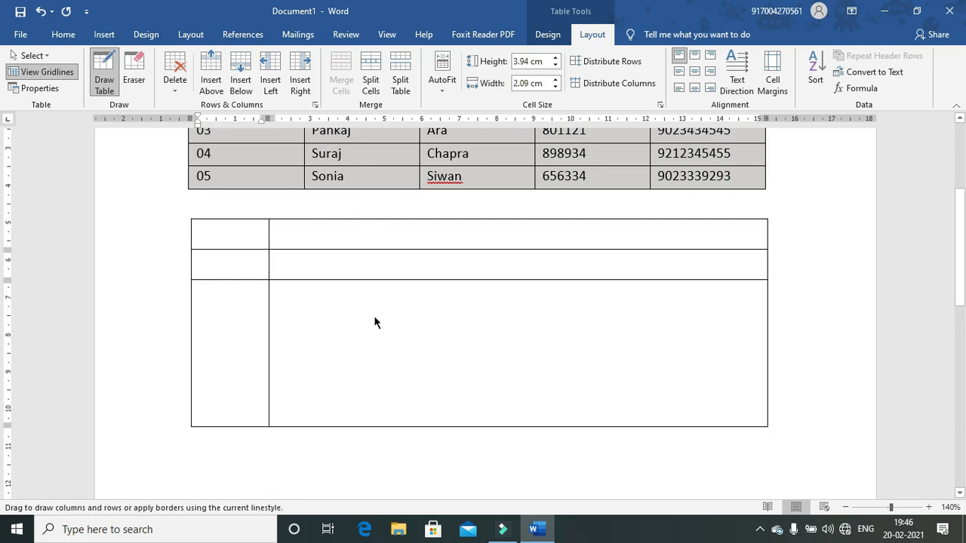
mouse_move(545, 216)
mouse_down()
mouse_move(553, 352)
mouse_move(545, 424)
mouse_up()
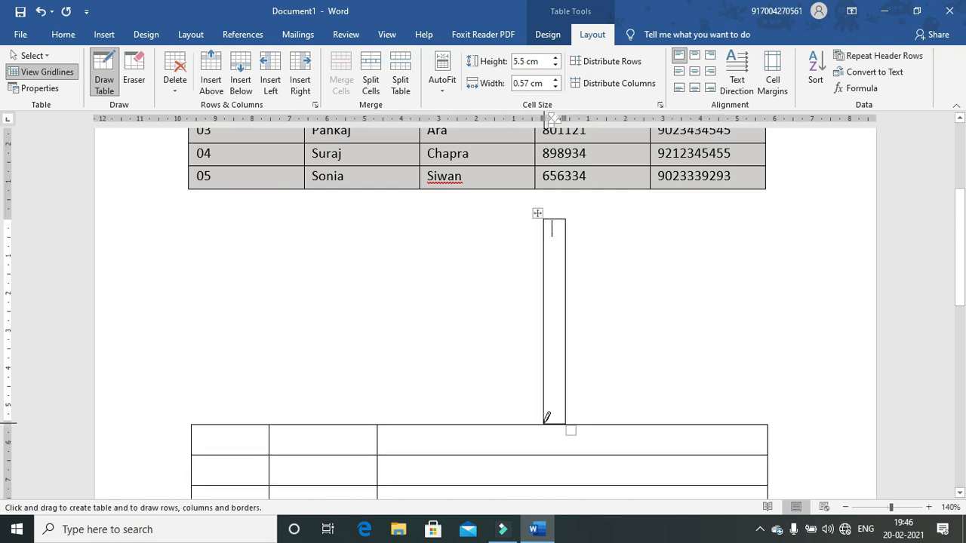
key(ctrl+z)
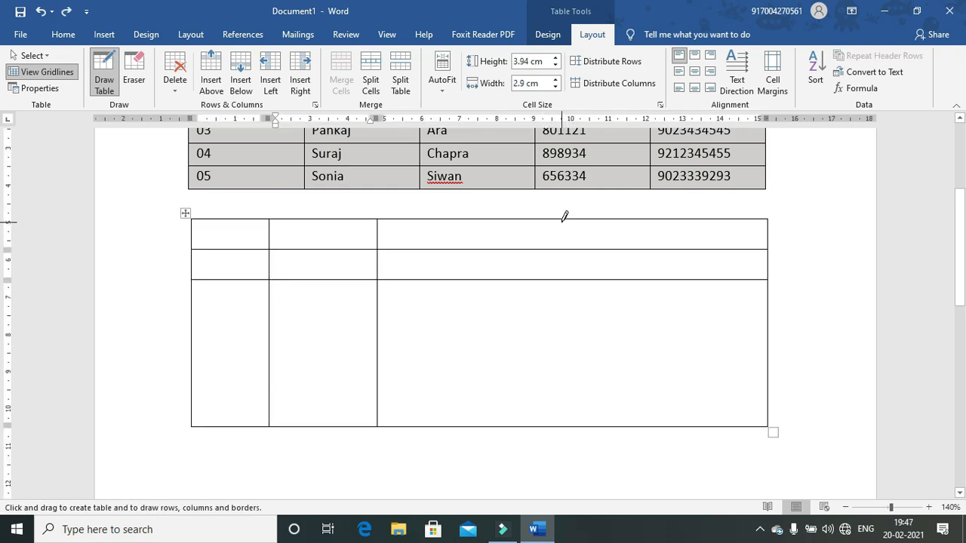
drag(561, 216, 565, 302)
click(650, 216)
drag(650, 216, 655, 336)
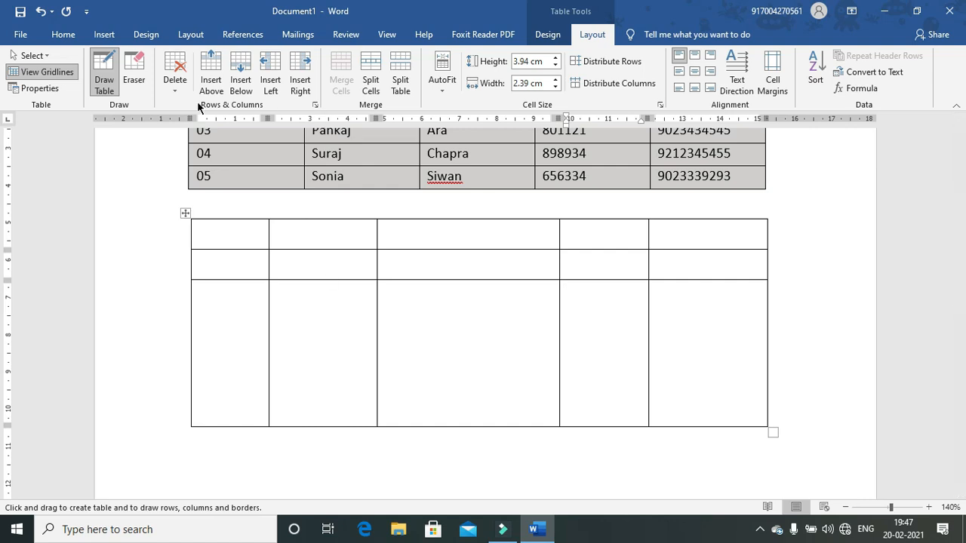
Step: Erase the four column partitions in row 1 with the Eraser, then switch it off
click(132, 81)
click(269, 236)
click(377, 228)
click(559, 233)
click(647, 228)
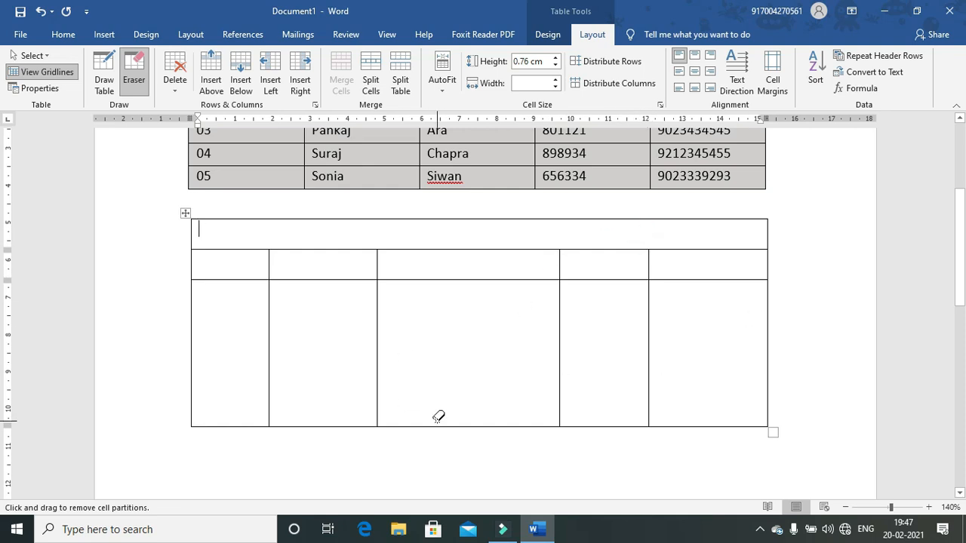
click(133, 72)
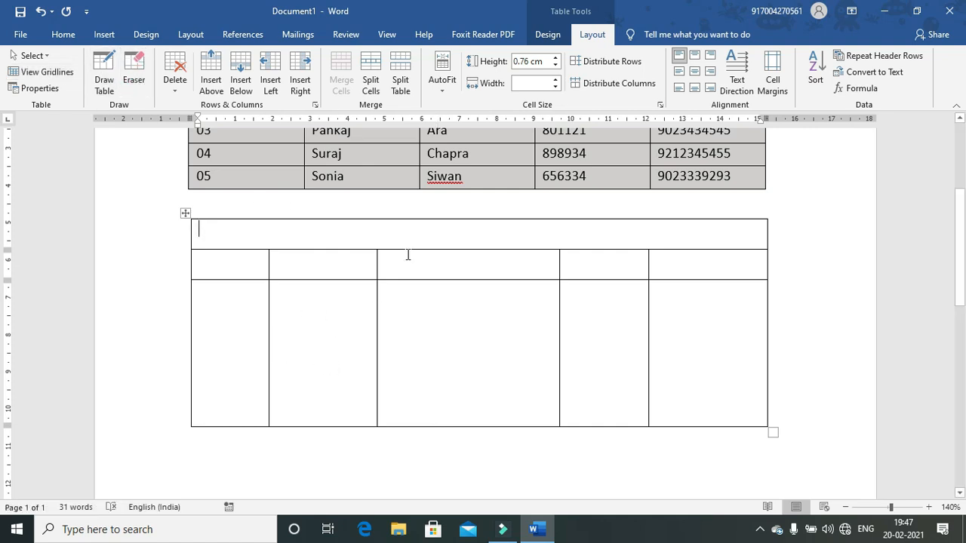
Step: Select all five cells of the second row and merge them into one cell
mouse_move(243, 317)
mouse_down()
mouse_move(425, 304)
mouse_move(563, 339)
mouse_move(678, 347)
mouse_up()
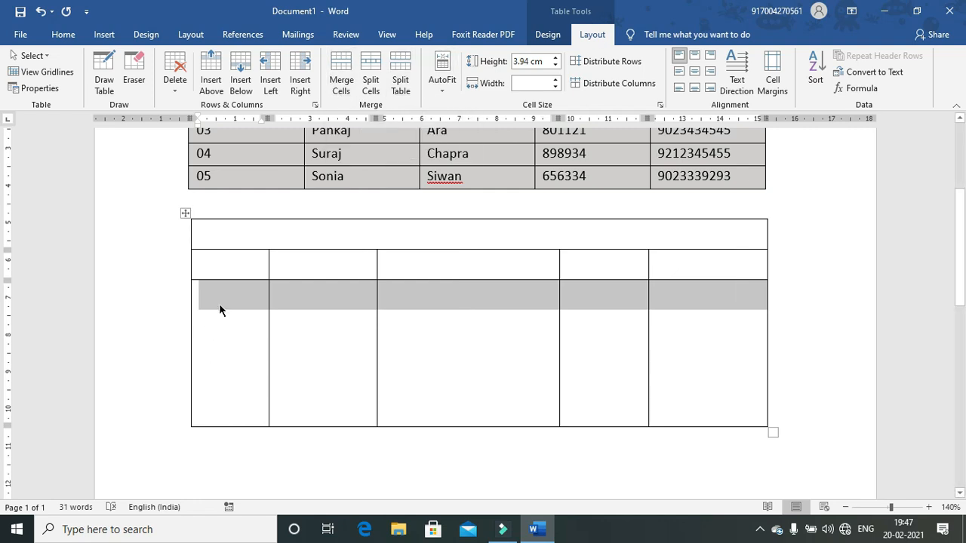
drag(242, 262, 656, 270)
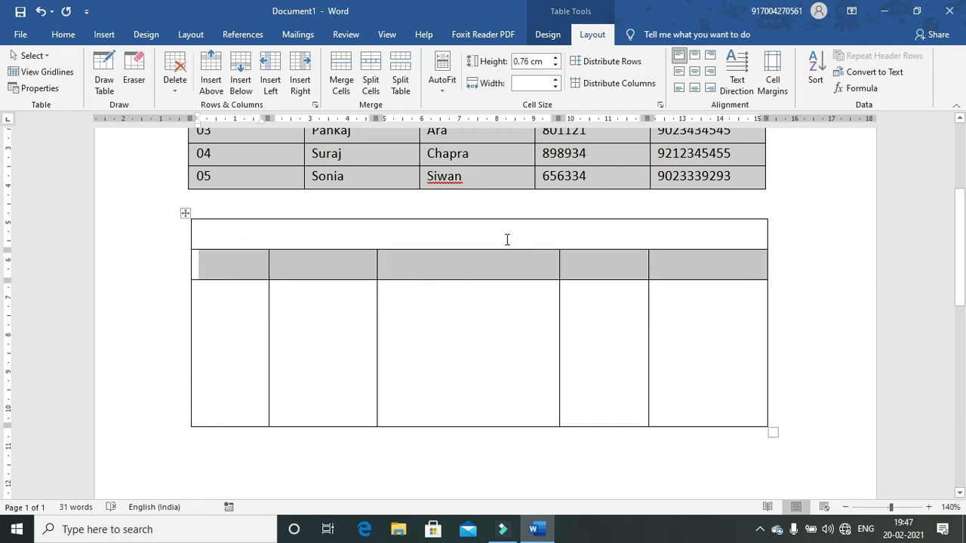
click(338, 79)
click(314, 331)
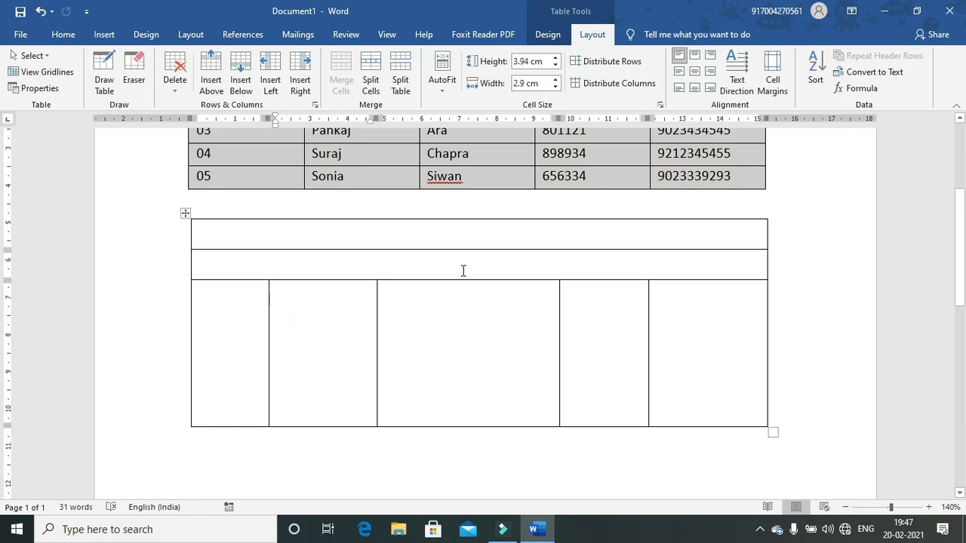
Step: Split the merged second-row cell into 5 columns and 1 row
click(384, 268)
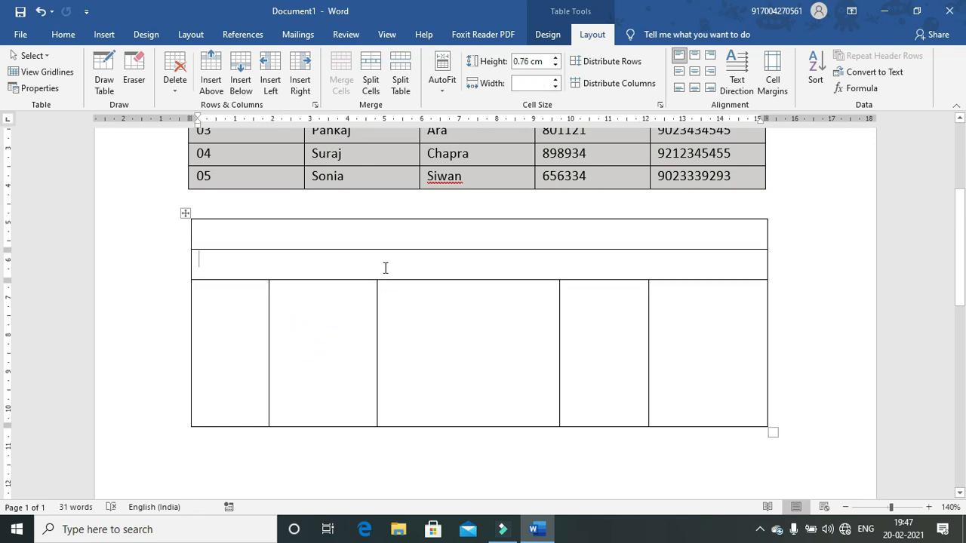
click(369, 87)
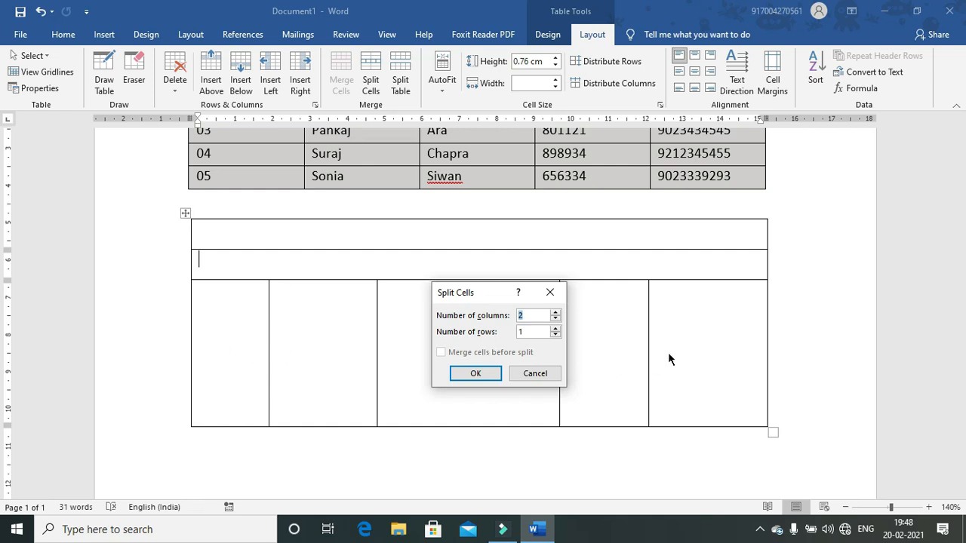
click(555, 312)
click(555, 313)
click(555, 312)
click(475, 374)
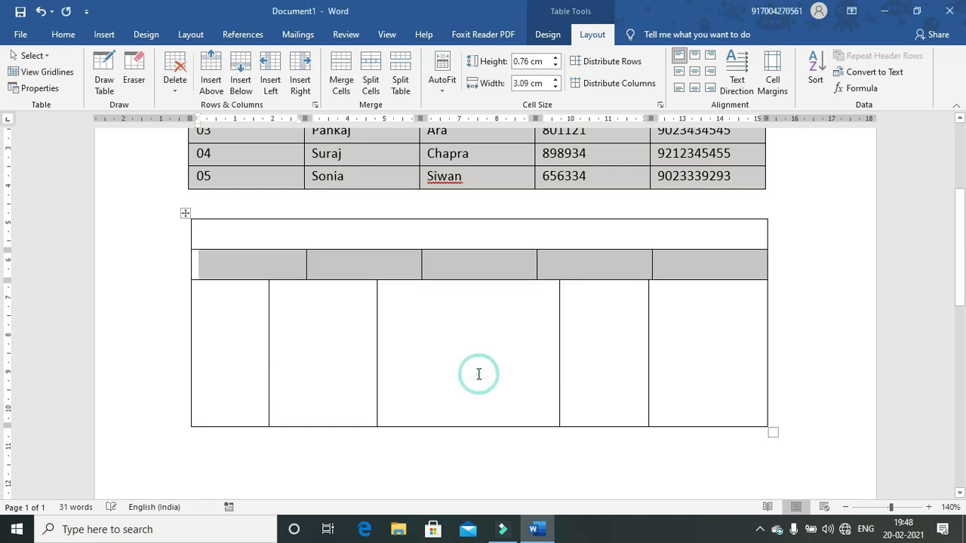
Step: Drag row 2's four vertical borders to match the column borders of the tall row below
click(504, 361)
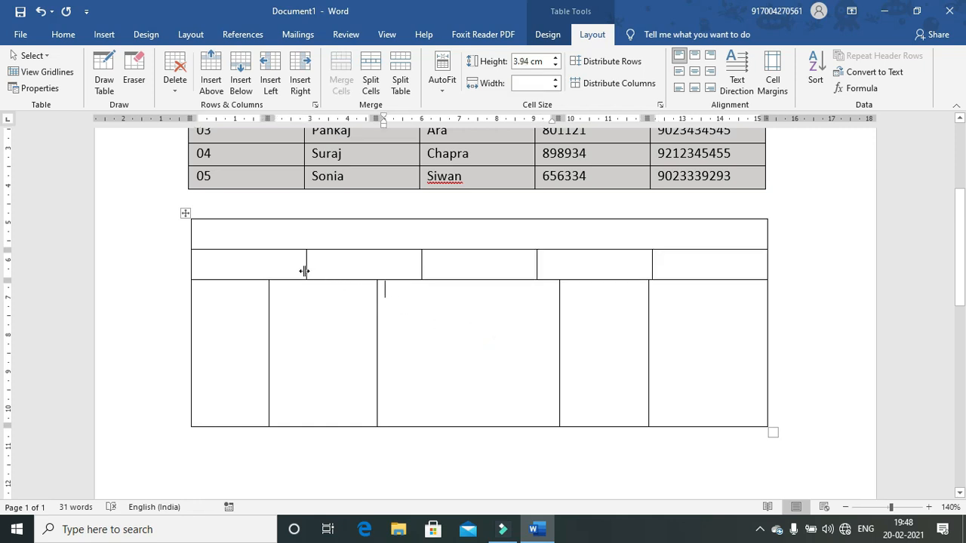
drag(304, 271, 270, 273)
drag(420, 266, 377, 273)
drag(537, 268, 558, 270)
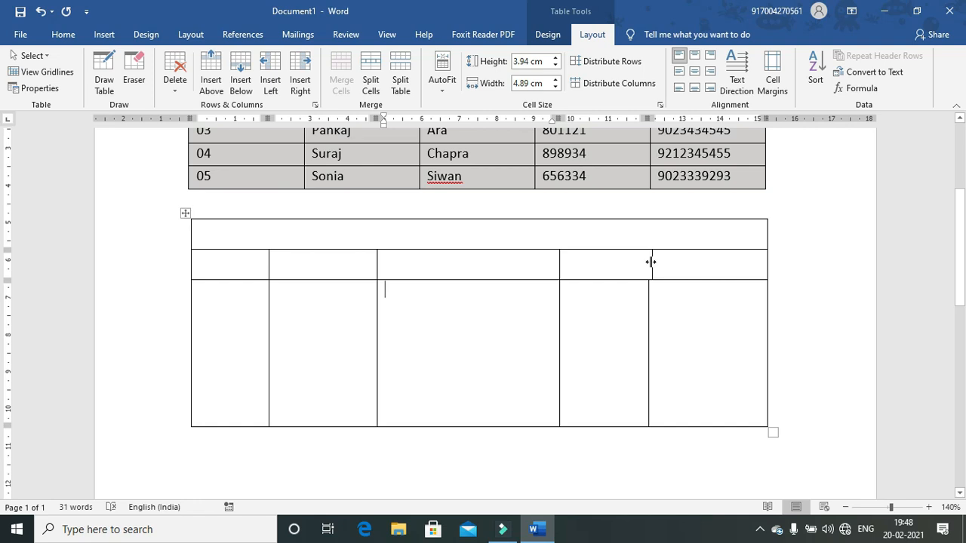
drag(651, 262, 647, 262)
click(626, 344)
Step: Split the tall middle cell of the bottom row into 5 columns by 3 rows
click(421, 367)
click(367, 82)
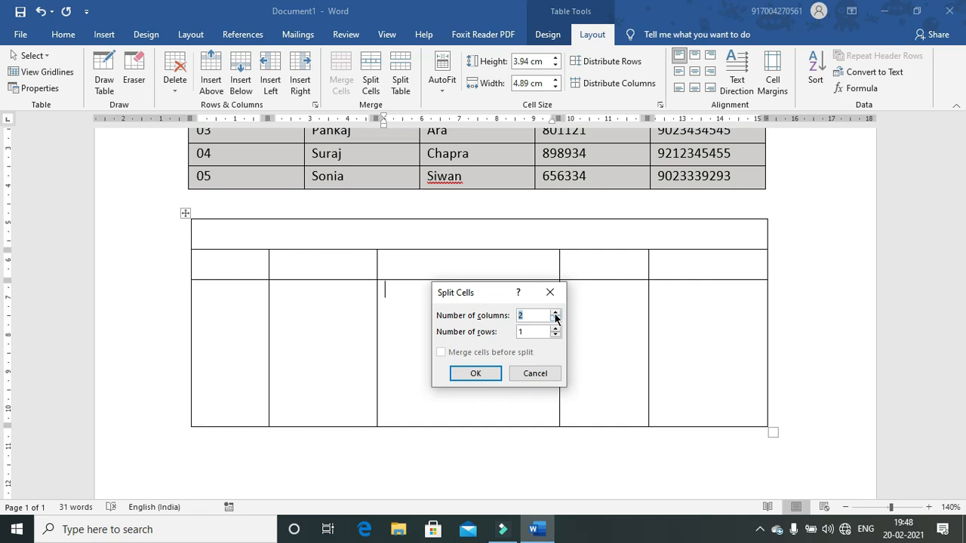
click(555, 312)
click(555, 312)
click(555, 331)
click(555, 331)
click(475, 374)
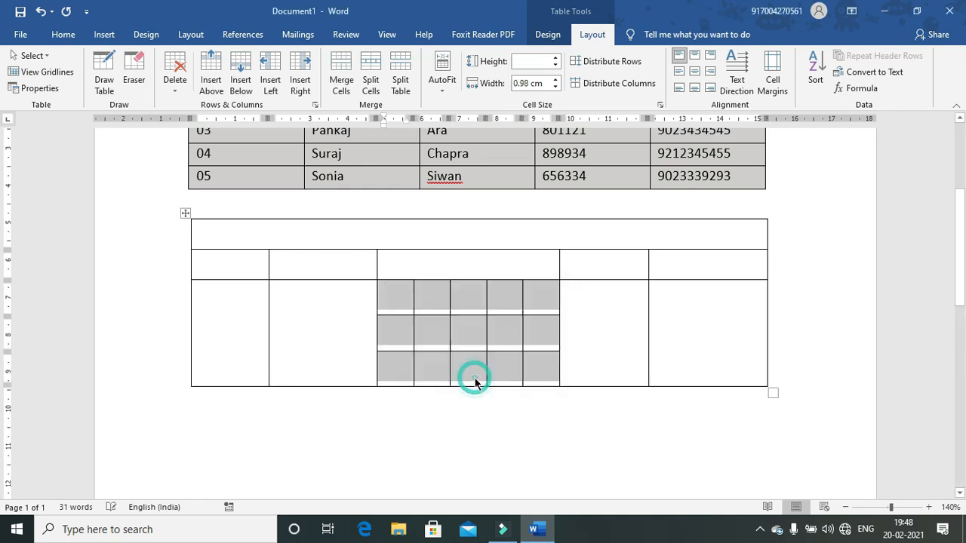
click(406, 331)
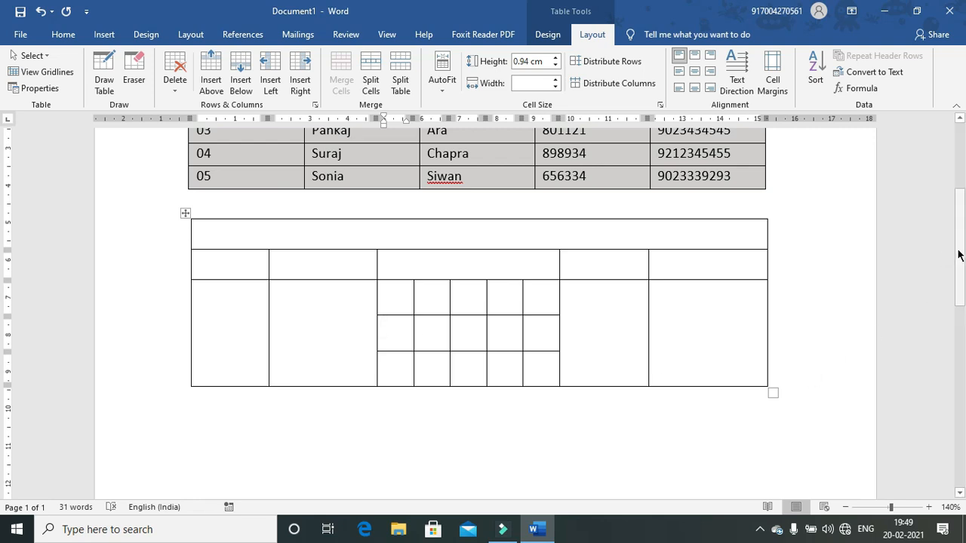
click(959, 253)
drag(959, 253, 950, 177)
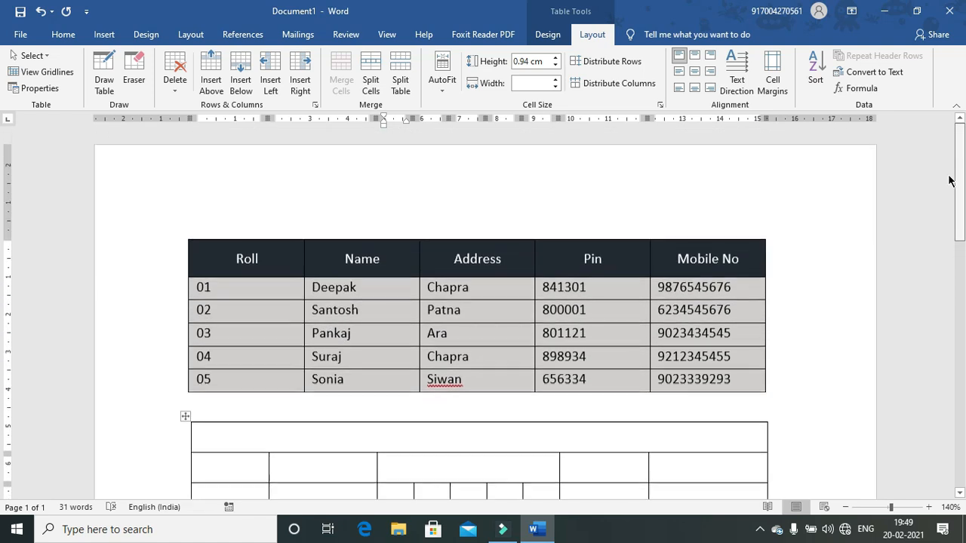
click(548, 35)
click(587, 36)
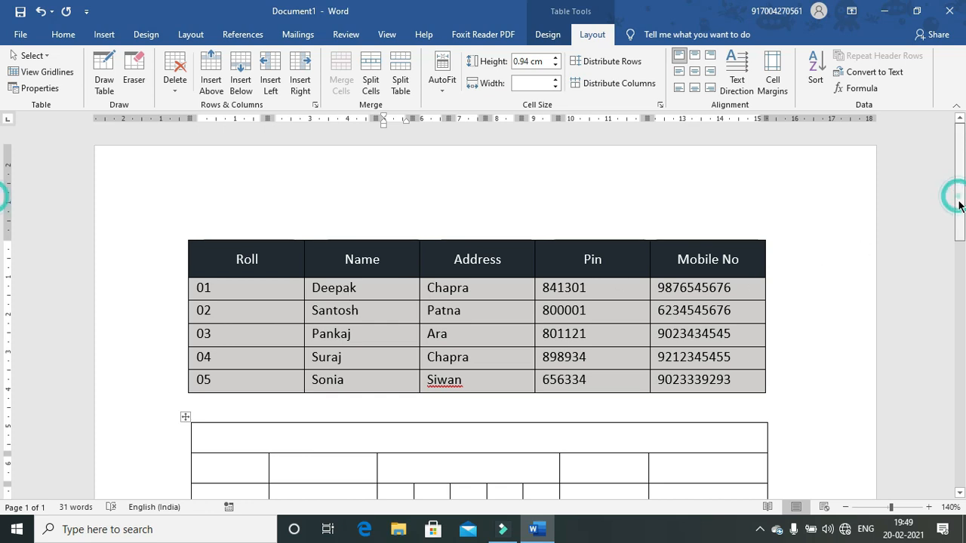
scroll(955, 194, down, 5)
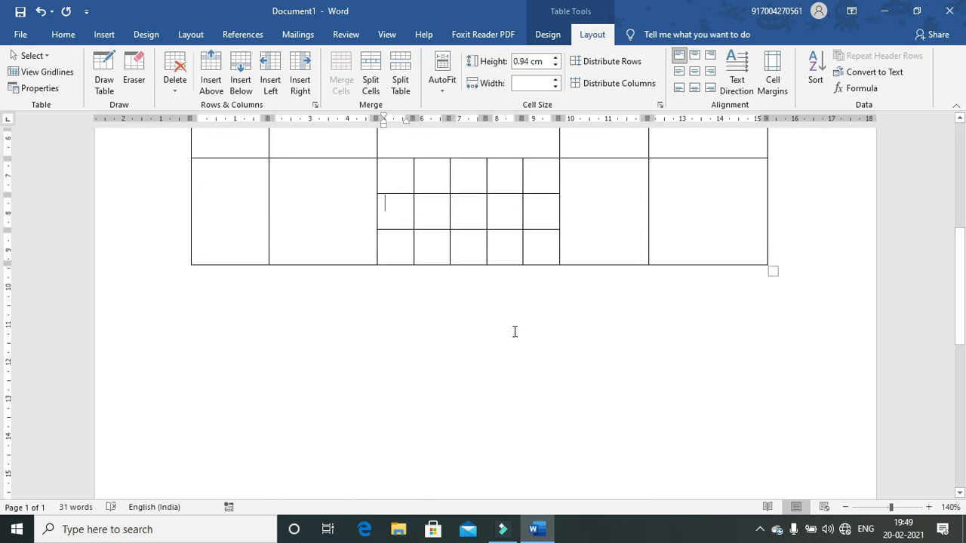